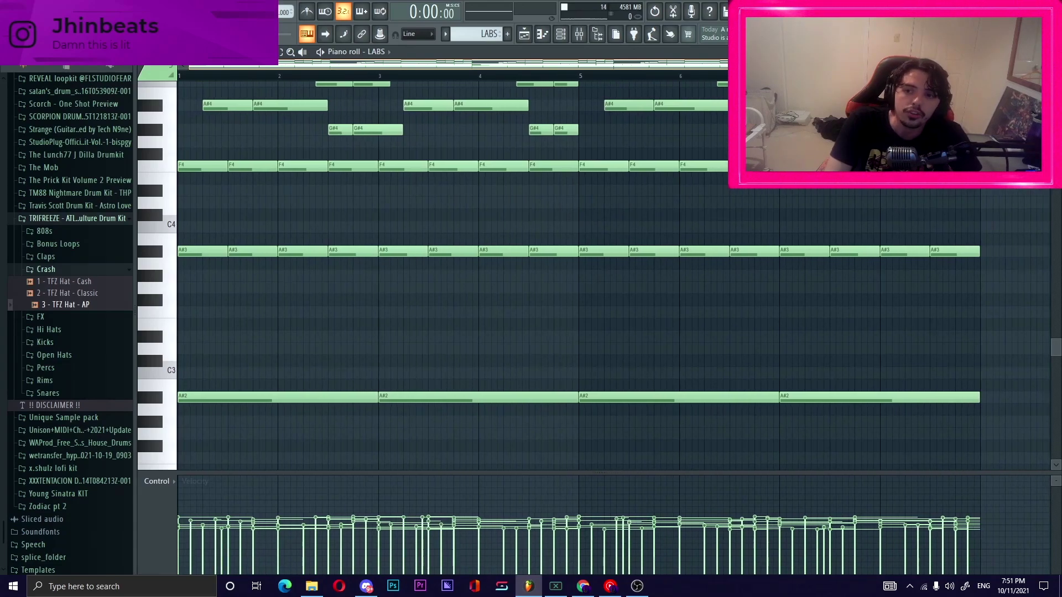
# Step: Bring the full range of LABS melody notes into view in the piano roll and play the pattern back
pyautogui.scroll(-3, 579, 277)
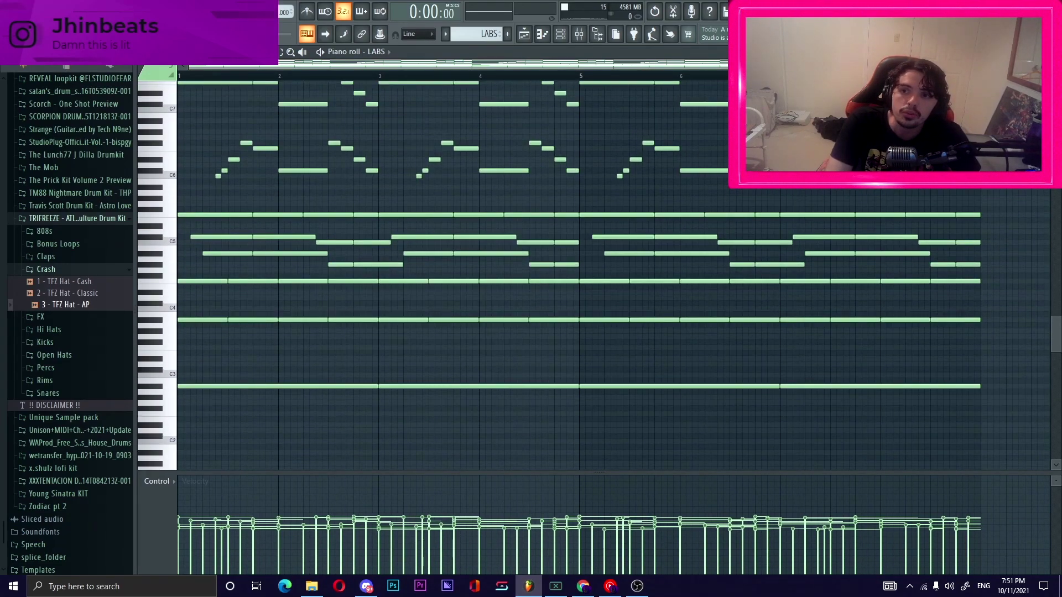
pyautogui.scroll(-1, 579, 276)
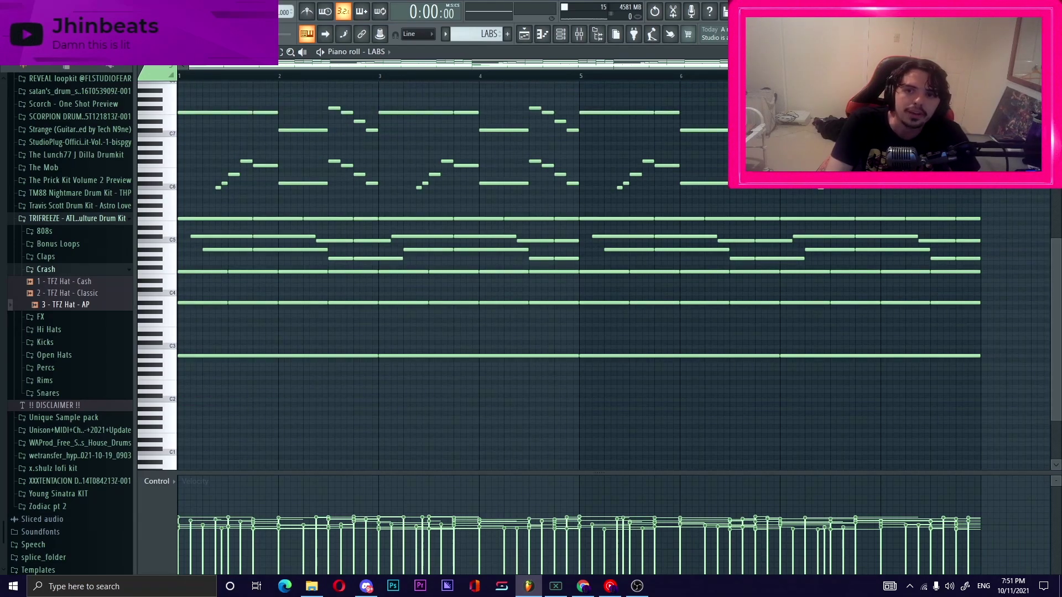
pyautogui.scroll(-2, 579, 276)
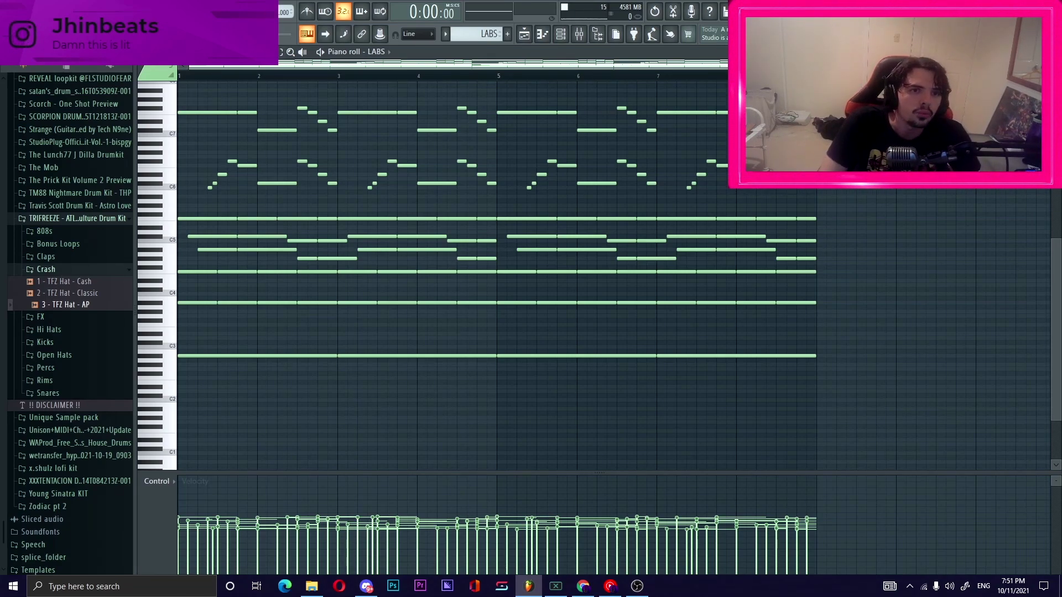
pyautogui.press('space')
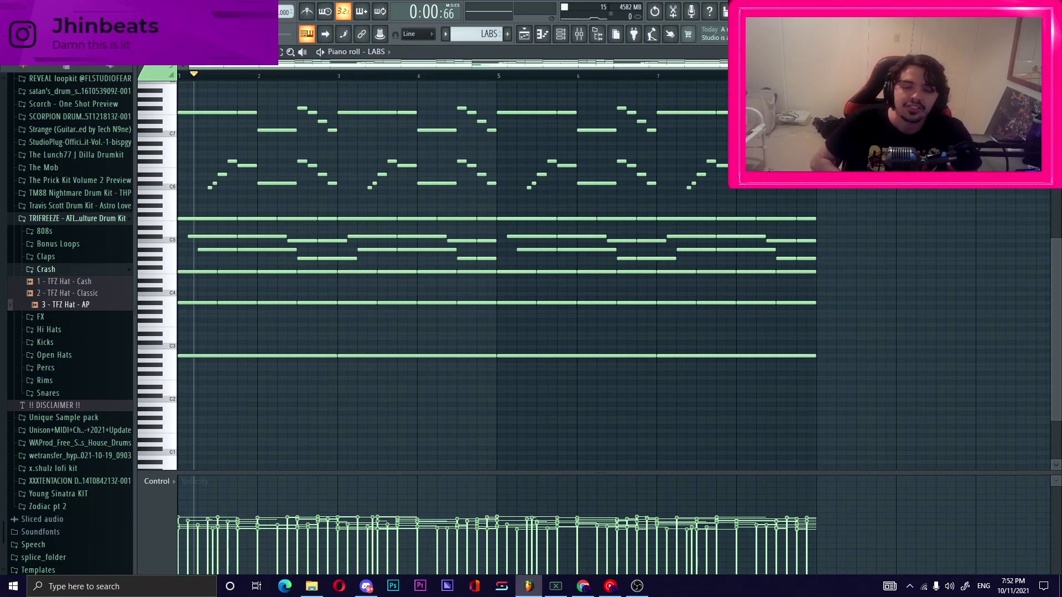
# Step: Switch from the LABS pattern to the Kontakt pattern and show its Free Ethnic Flute Phrases instrument
pyautogui.press('F6')
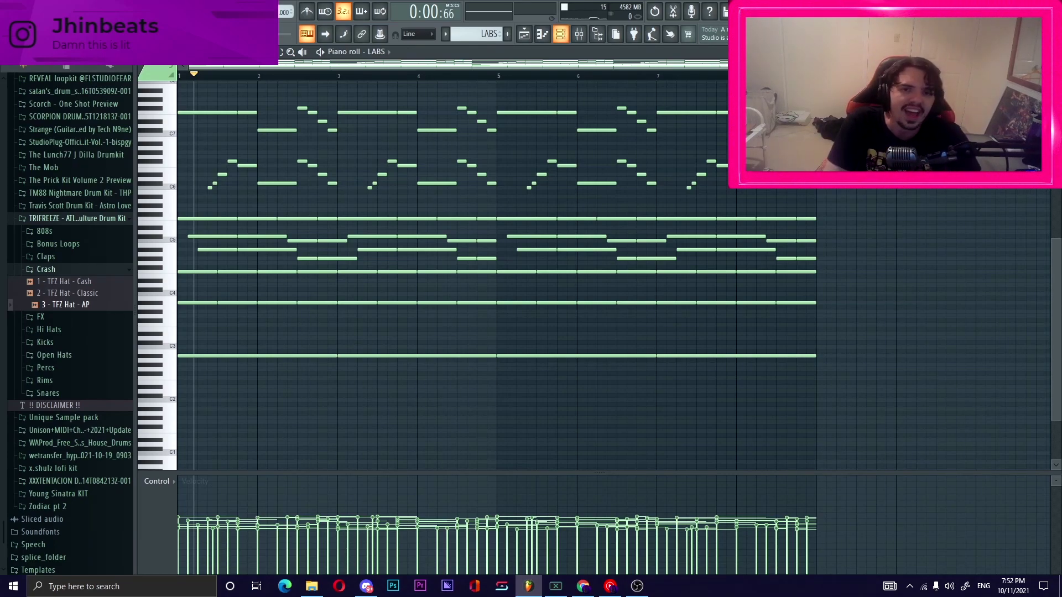
pyautogui.press('F6')
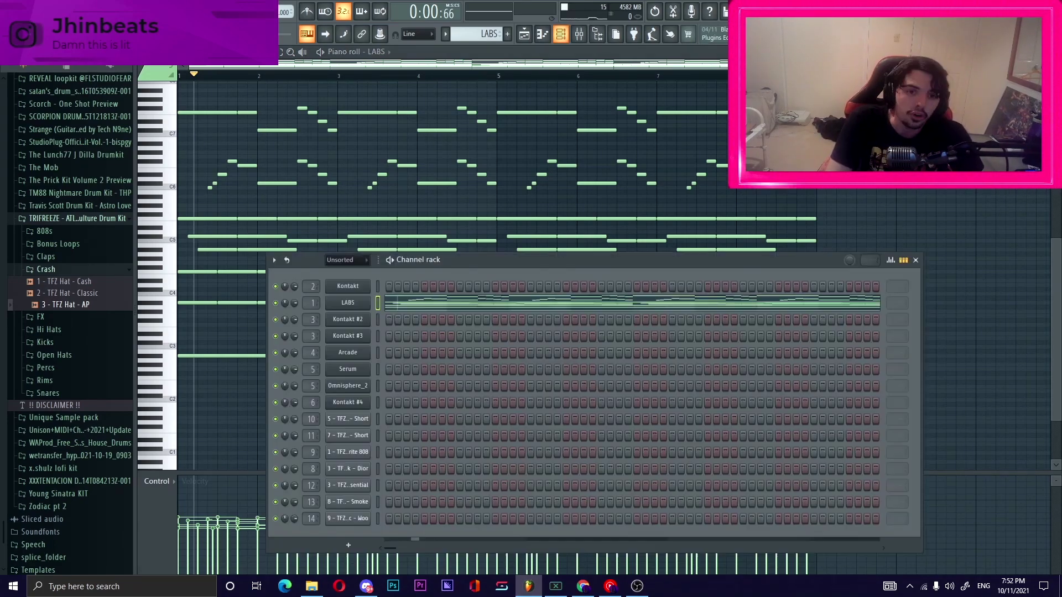
pyautogui.press('F5')
pyautogui.click(141, 125)
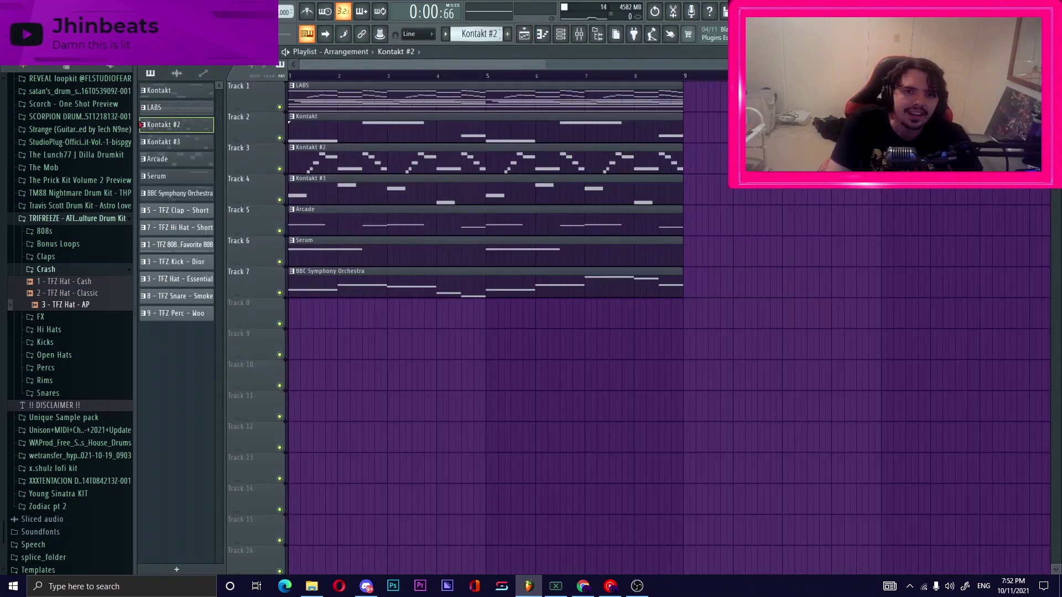
pyautogui.click(698, 287)
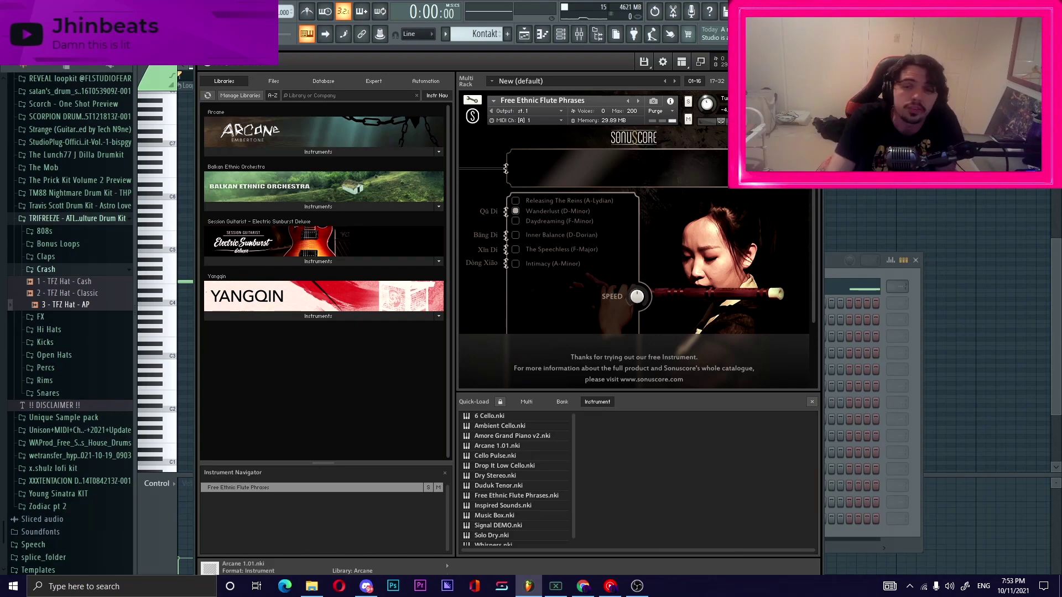
# Step: Close the Kontakt instrument window and play back the flute pattern's notes in the piano roll
pyautogui.press('Escape')
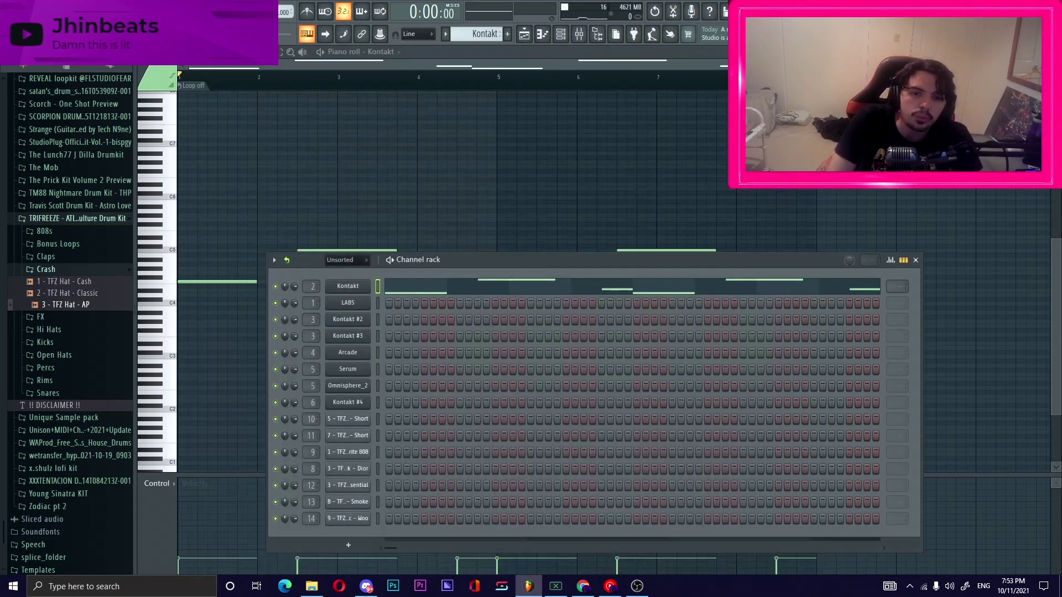
pyautogui.press('Escape')
pyautogui.scroll(1, 614, 282)
pyautogui.scroll(1, 614, 282)
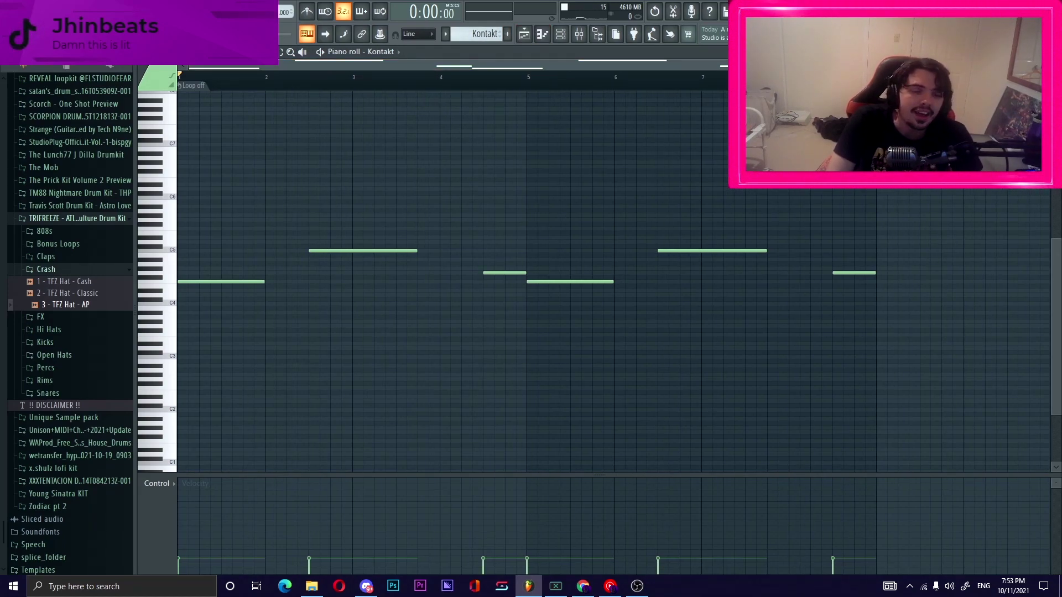
pyautogui.press('space')
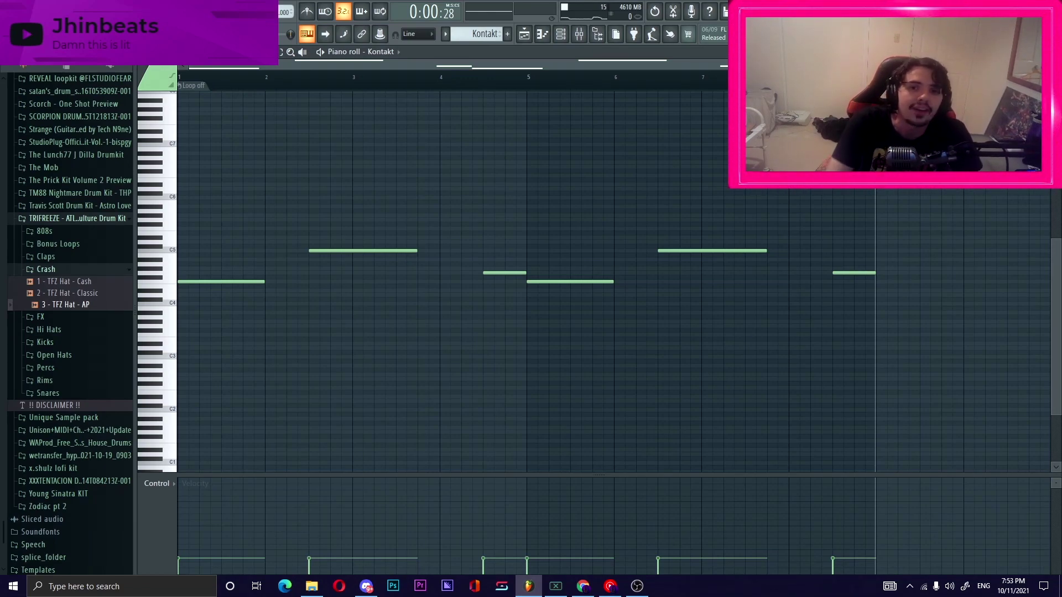
# Step: Select the Kontakt #2 pattern from the playlist's pattern list and display its notes in the piano roll
pyautogui.press('F6')
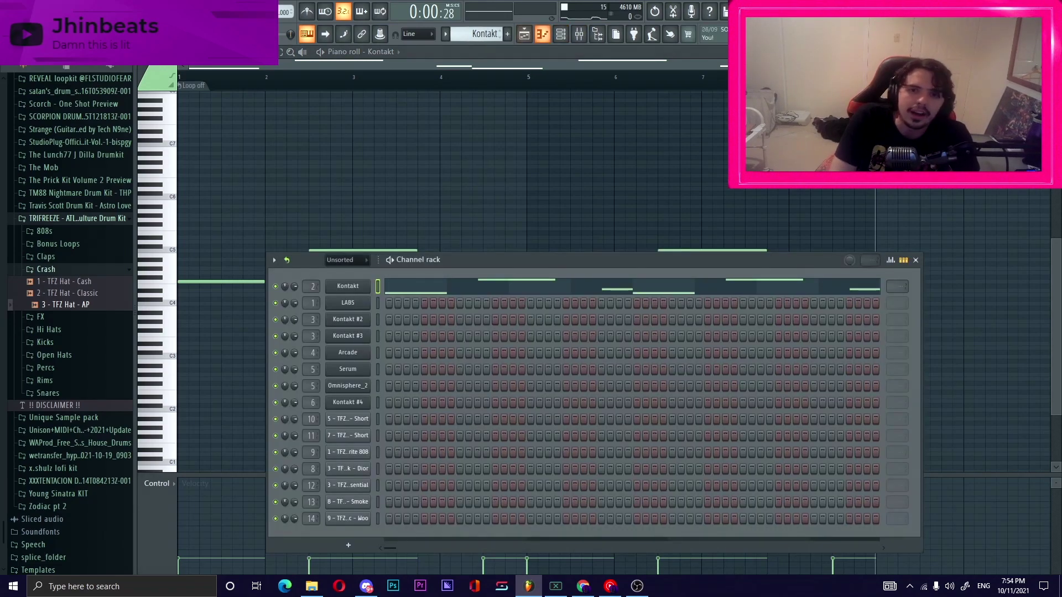
pyautogui.press('F5')
pyautogui.click(177, 107)
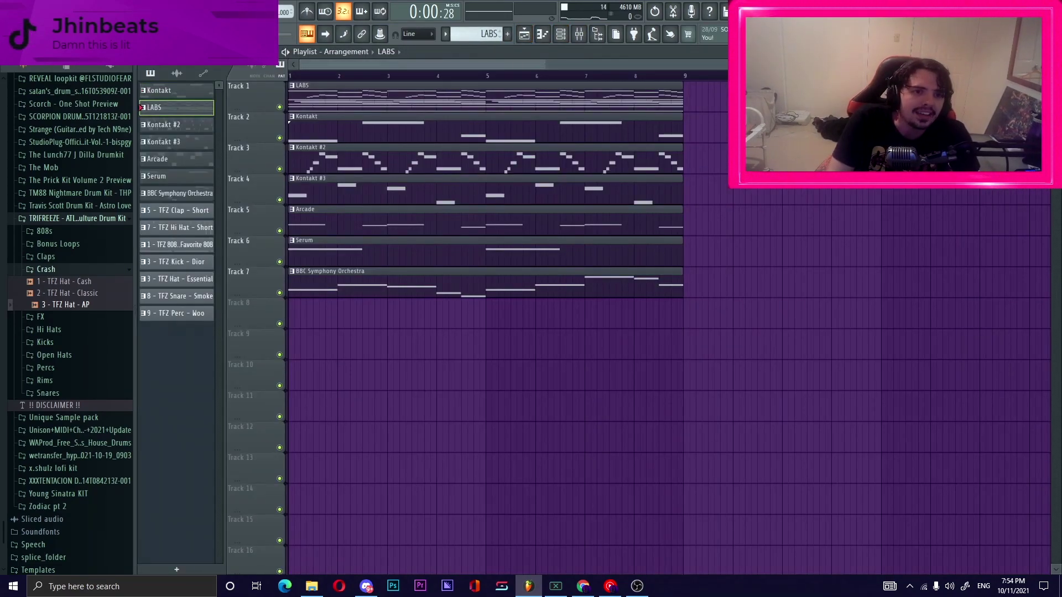
pyautogui.doubleClick(166, 125)
pyautogui.press('space')
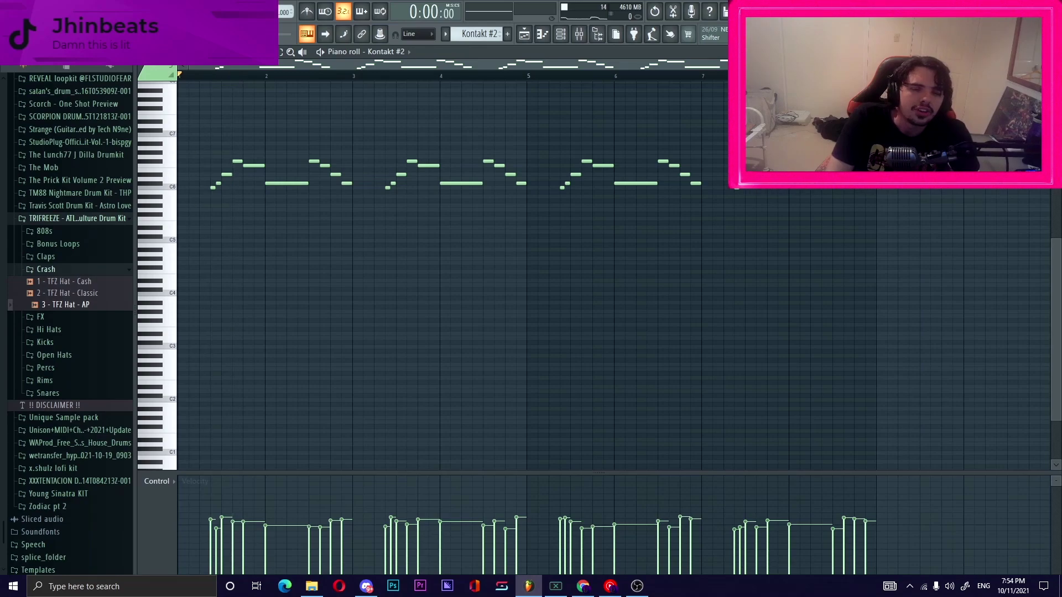
pyautogui.press('F6')
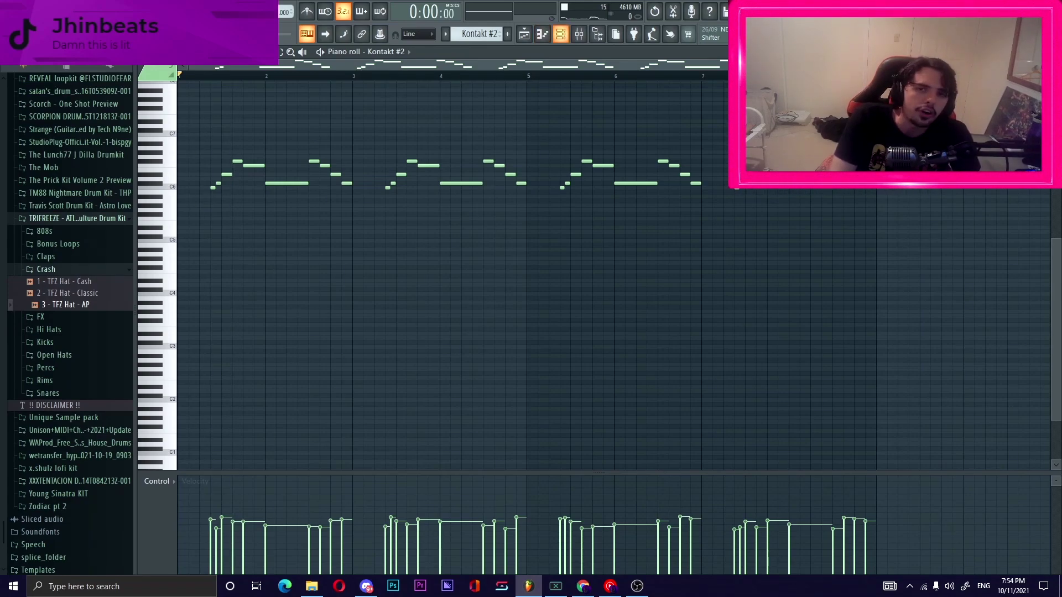
pyautogui.press('F6')
pyautogui.scroll(1, 609, 277)
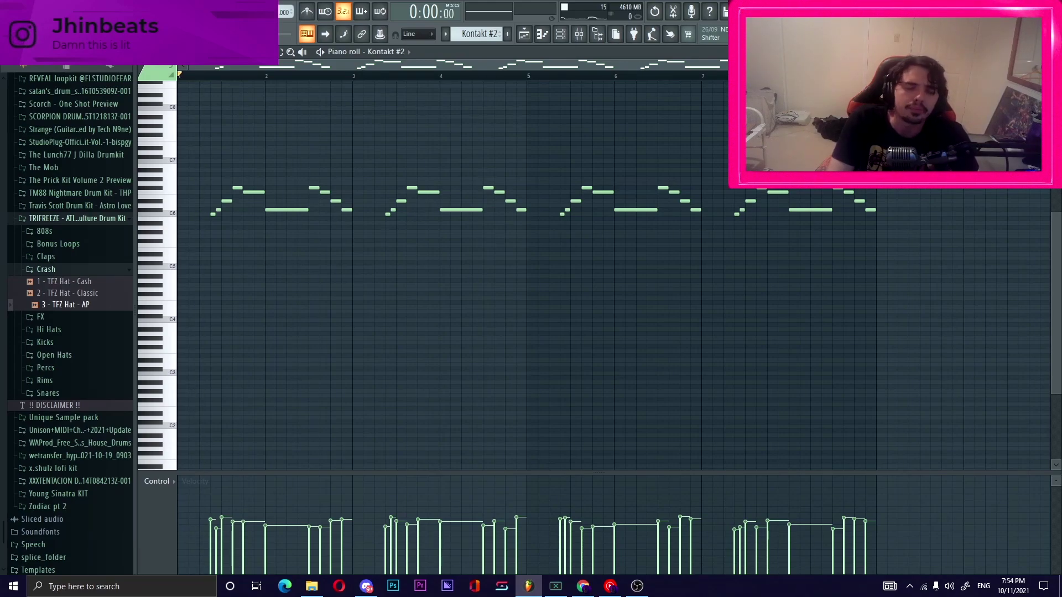
# Step: Show the Yangqin - Flying Swords instrument on the Kontakt #2 channel, then return to its notes and play the pattern
pyautogui.press('F6')
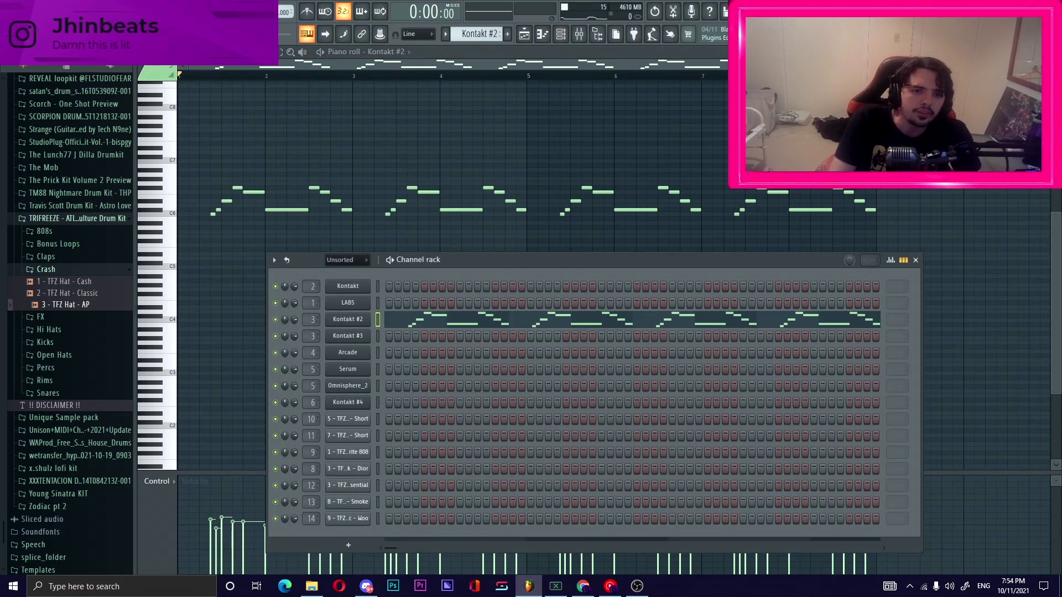
pyautogui.click(347, 320)
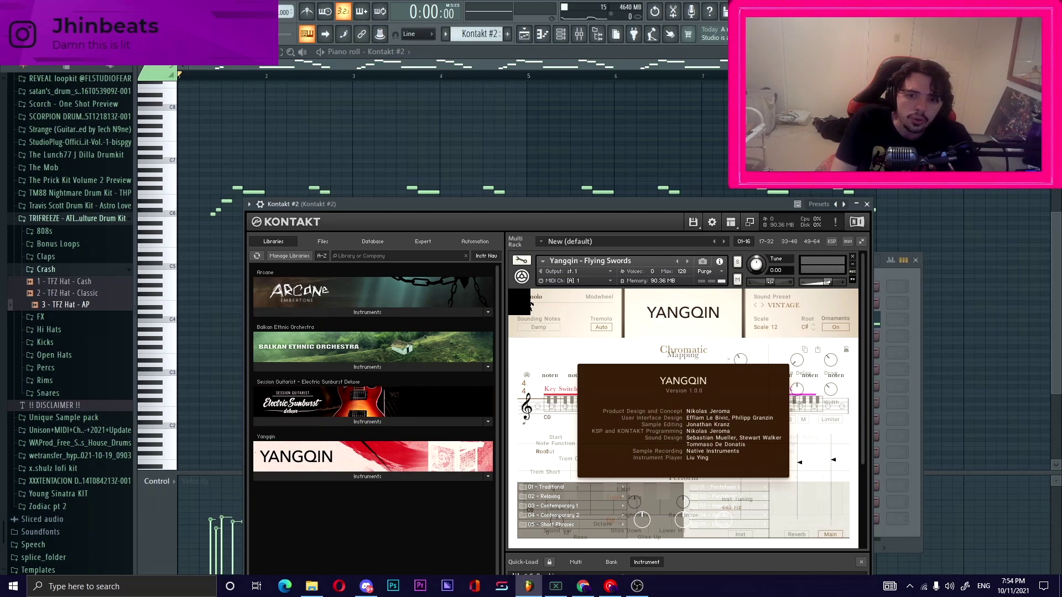
pyautogui.press('F7')
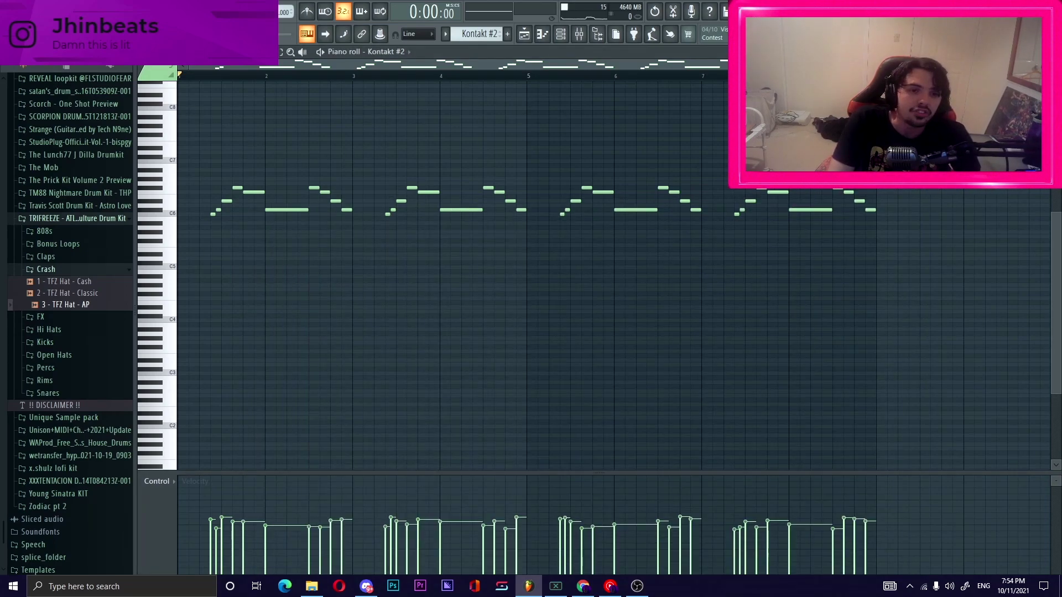
pyautogui.press('space')
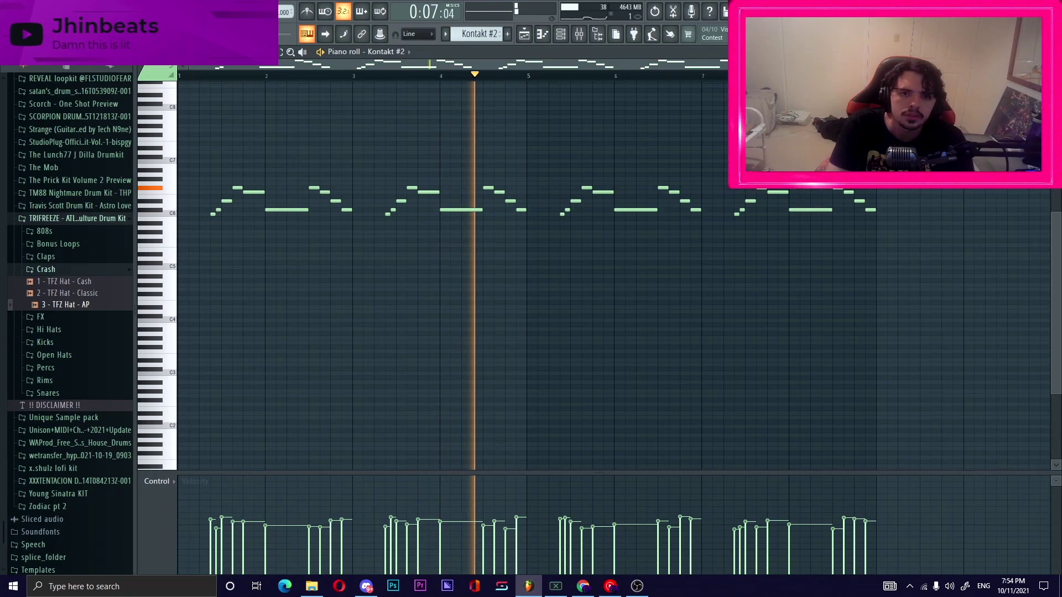
pyautogui.press('space')
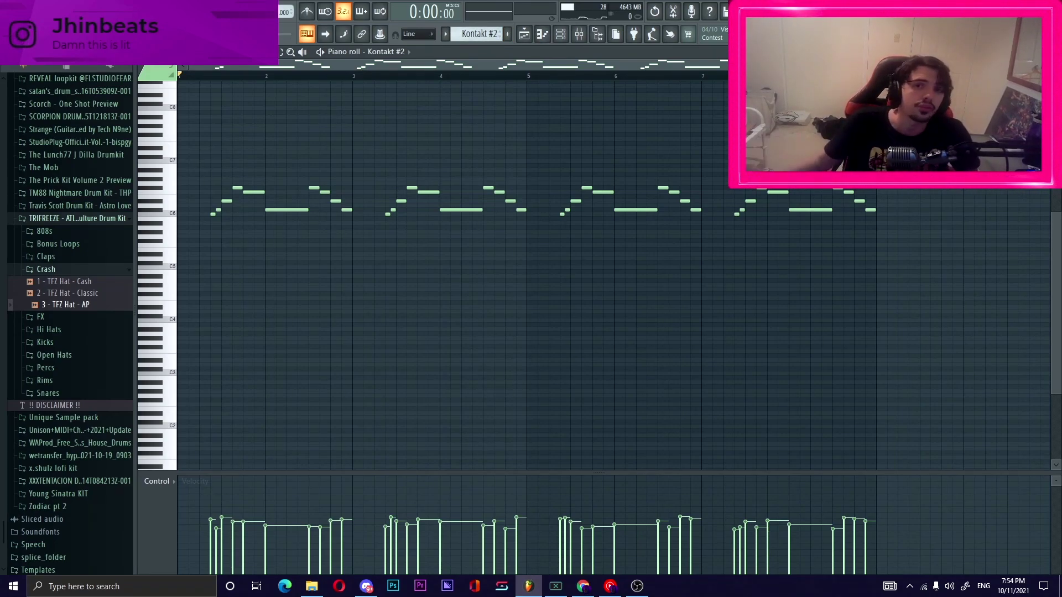
# Step: Switch to the Kontakt #3 pattern, display its notes in the piano roll and play it back
pyautogui.press('F6')
pyautogui.press('F6')
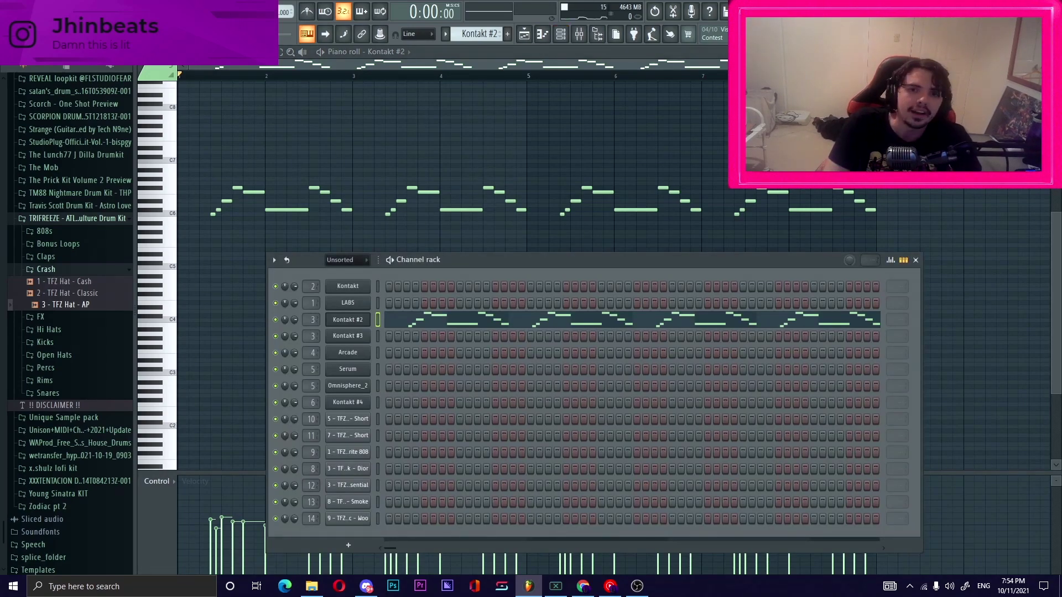
pyautogui.click(348, 336)
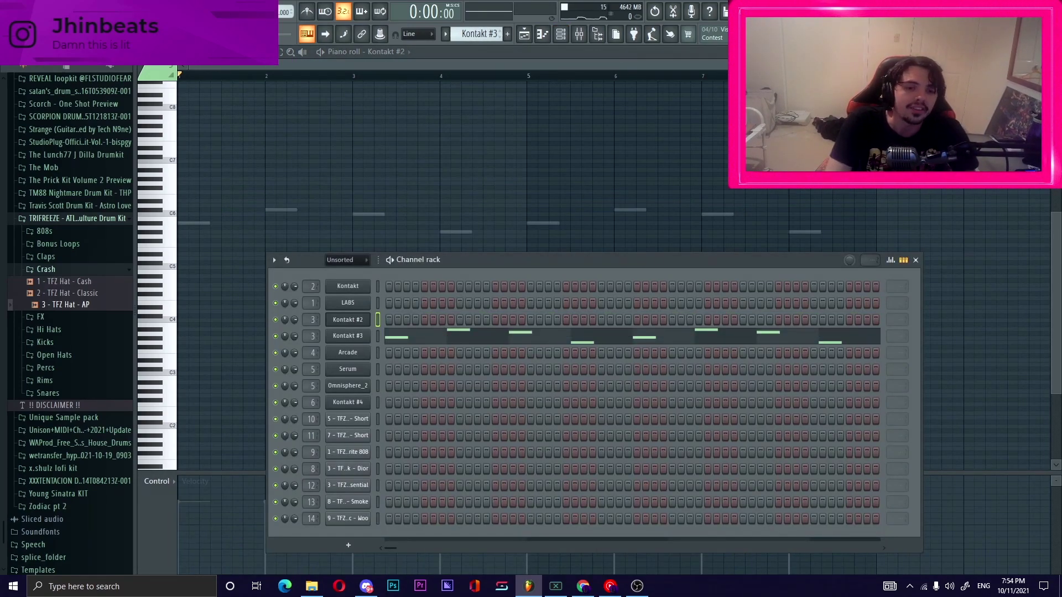
pyautogui.press('F6')
pyautogui.press('F6')
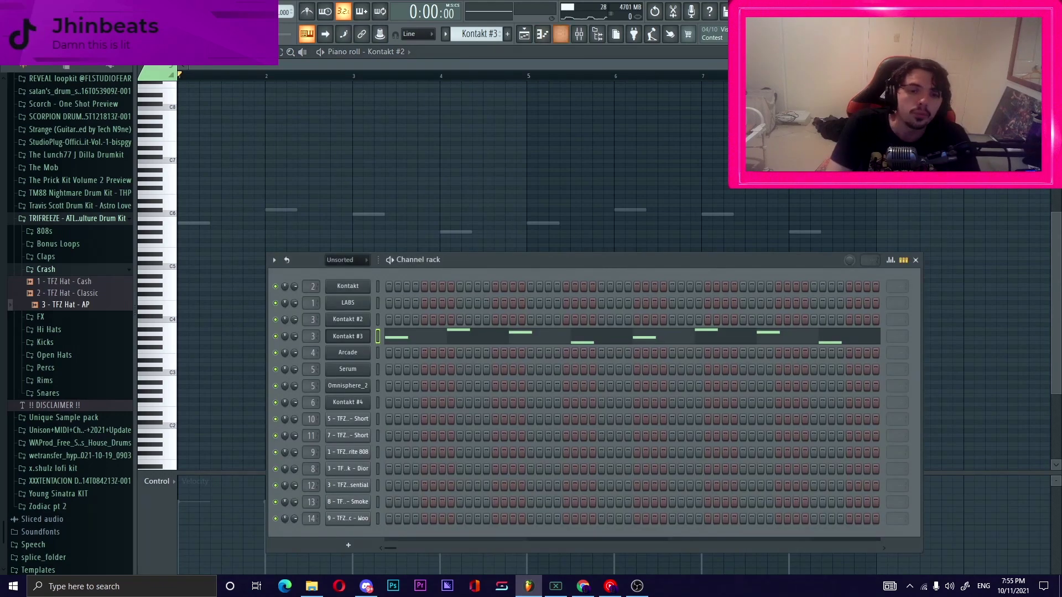
pyautogui.press('F6')
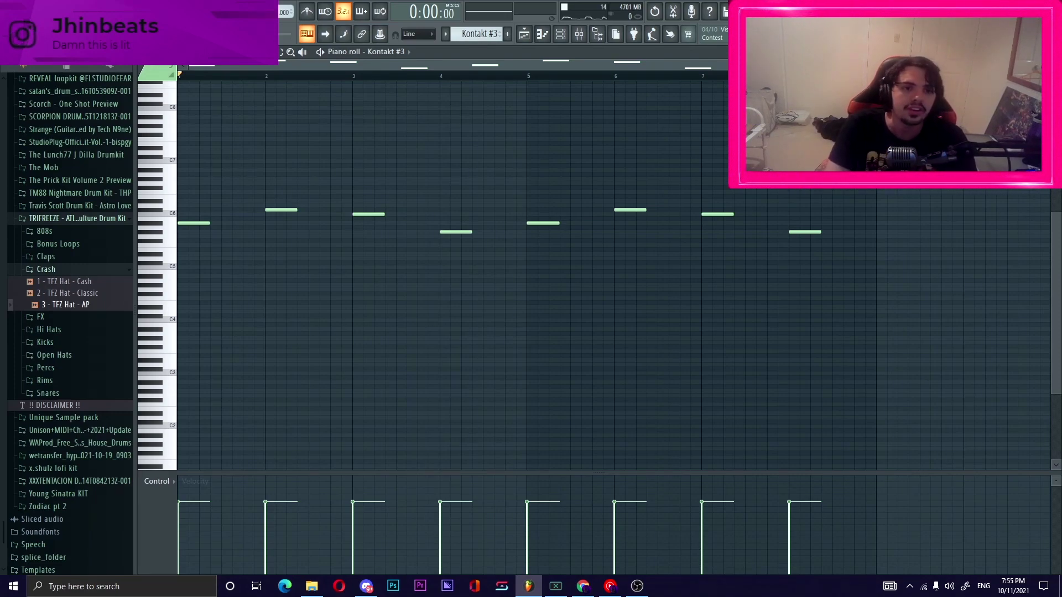
pyautogui.press('space')
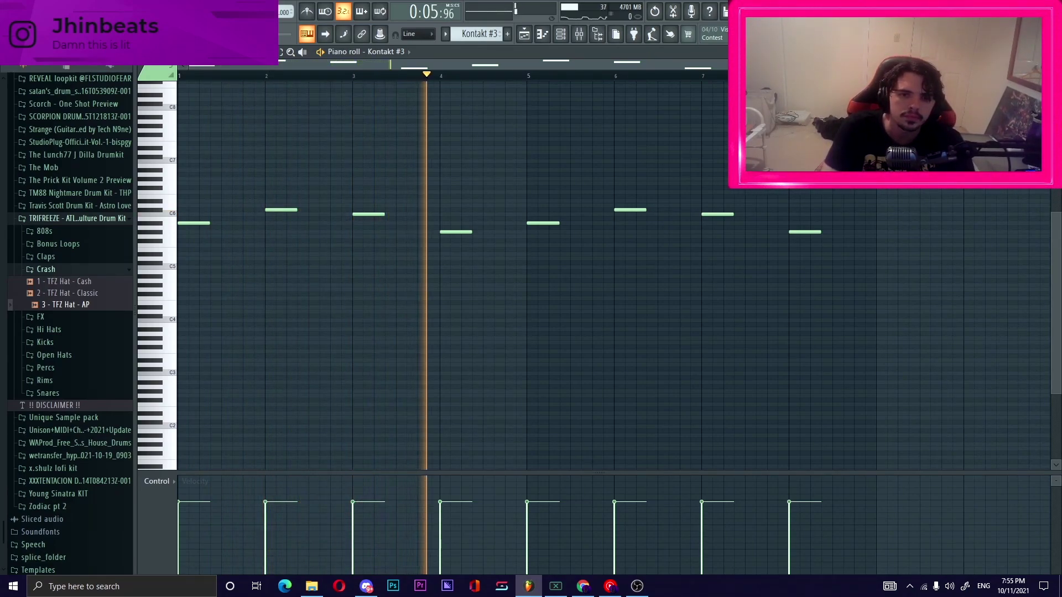
pyautogui.press('space')
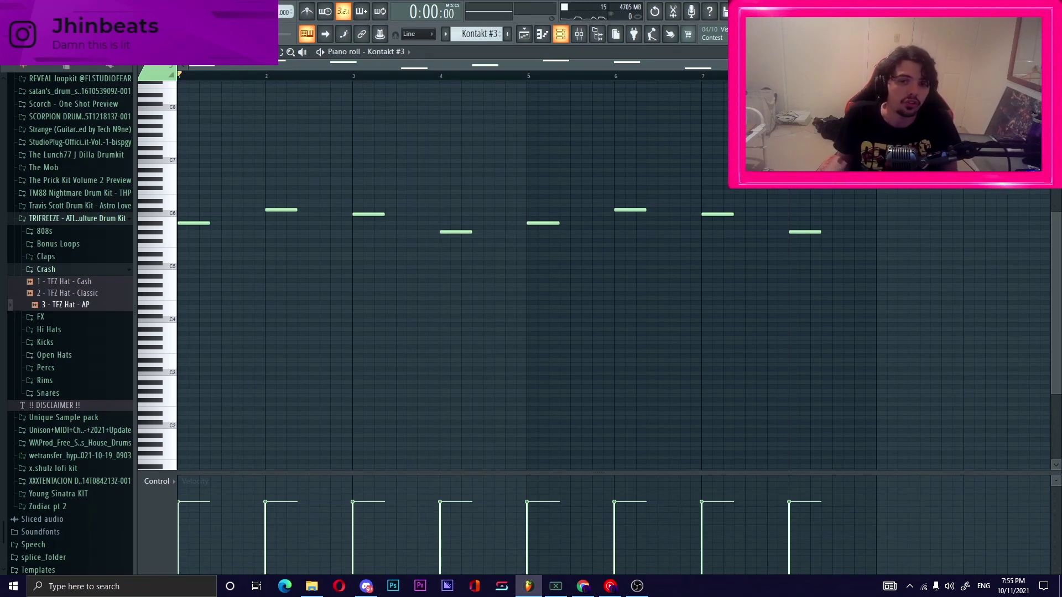
# Step: Select the Arcade pattern and open the Arcade channel's plugin to show the Celestial Chants kit
pyautogui.press('F6')
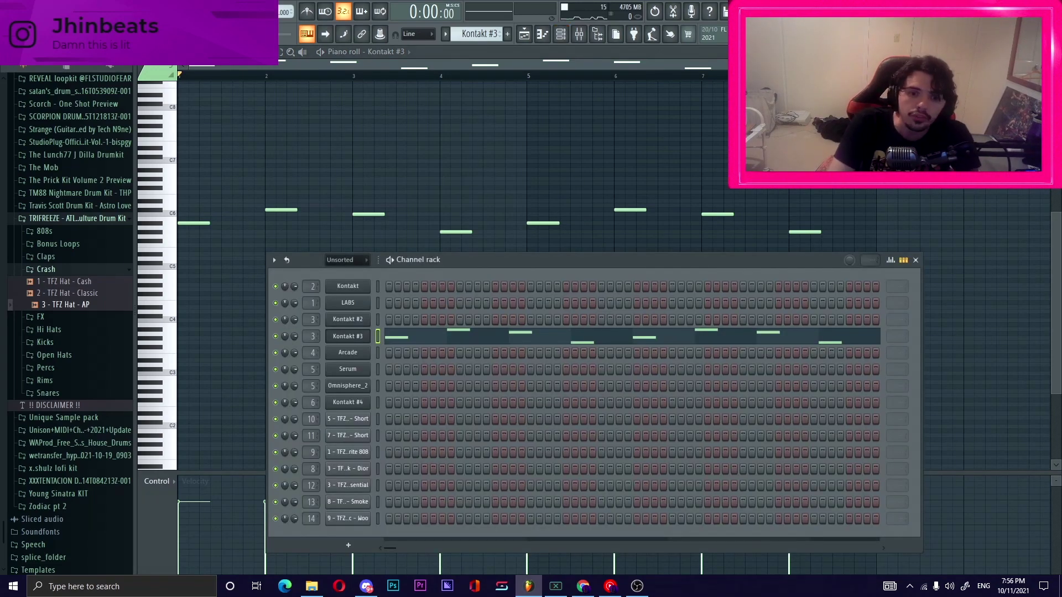
pyautogui.press('F5')
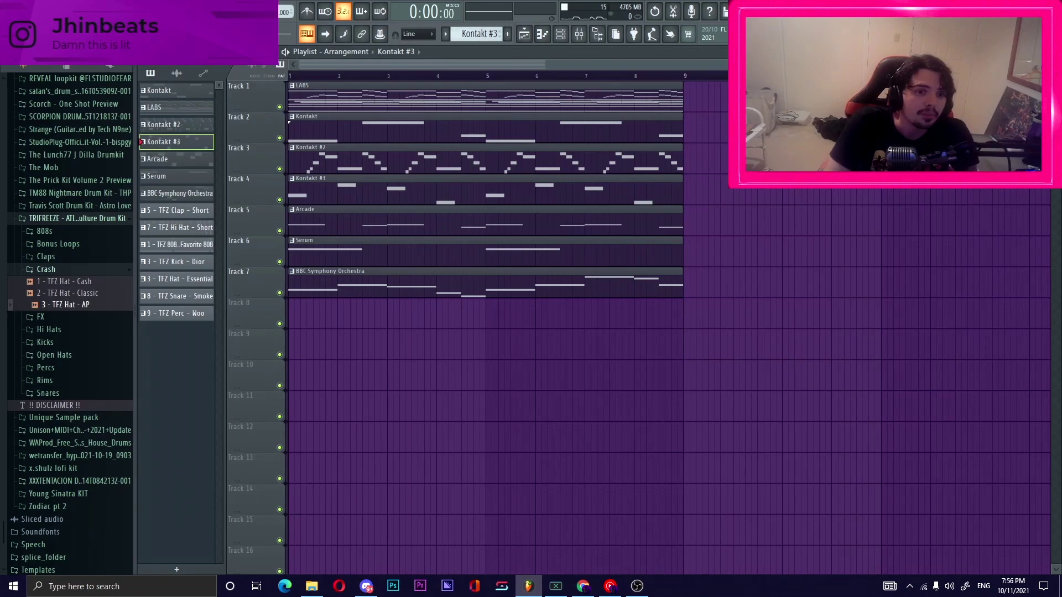
pyautogui.click(176, 159)
pyautogui.press('F6')
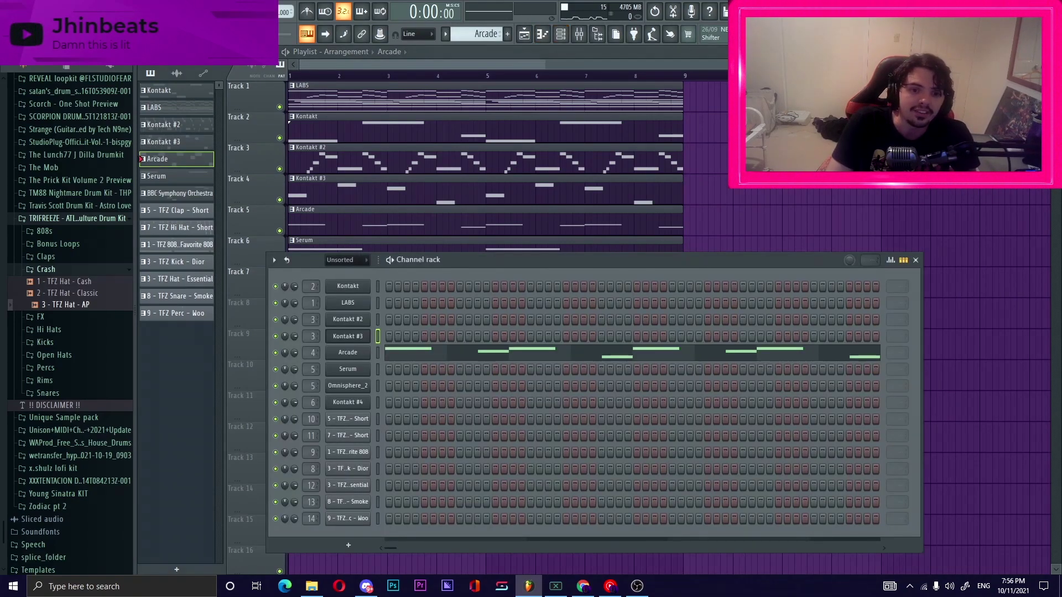
pyautogui.click(348, 353)
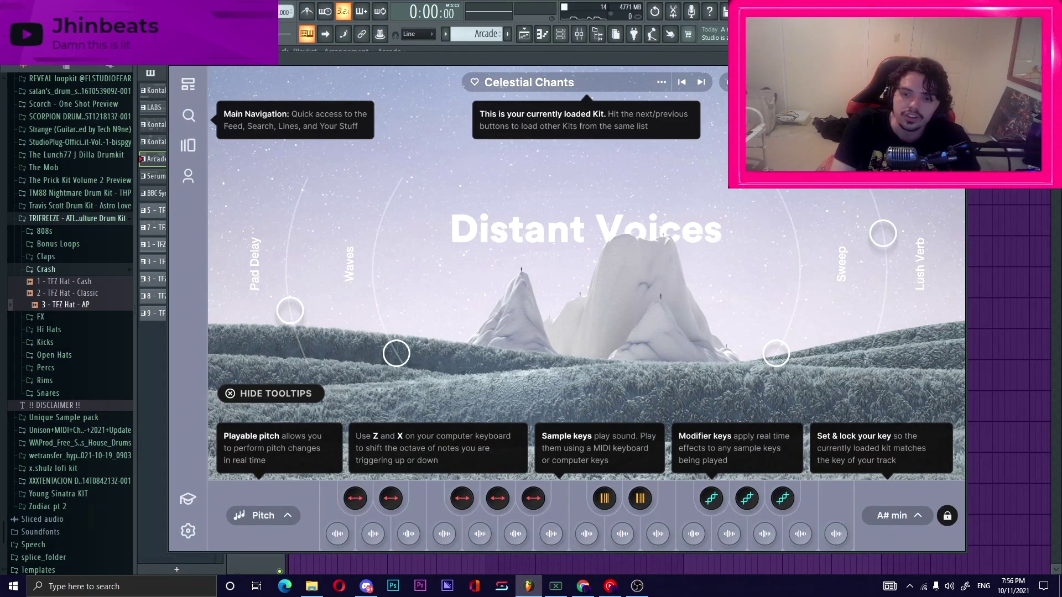
# Step: Play back the Arcade pattern's notes in the piano roll, then return to the playlist arrangement
pyautogui.press('Escape')
pyautogui.press('F7')
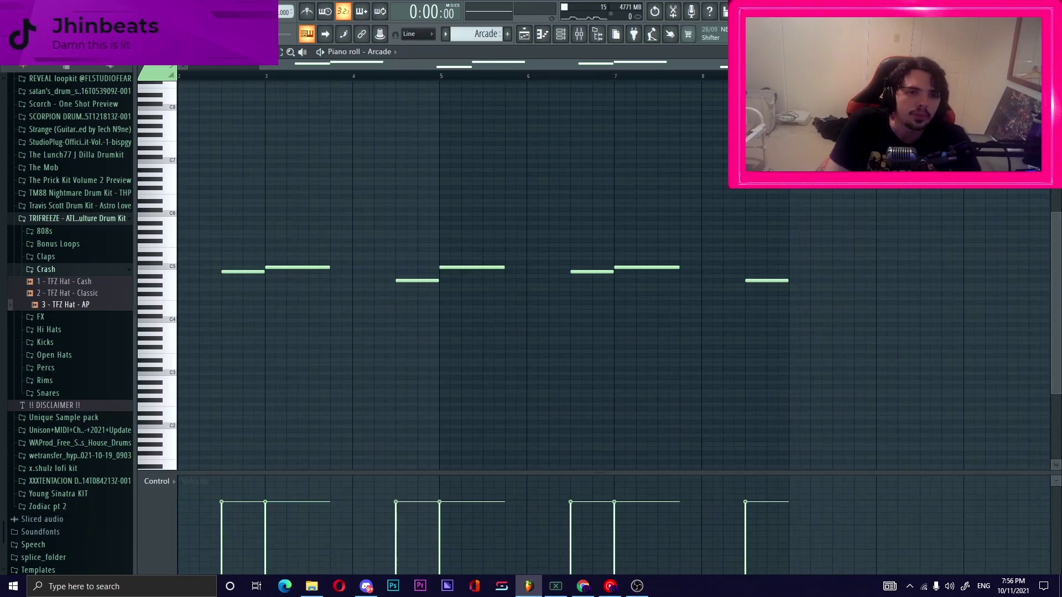
pyautogui.press('space')
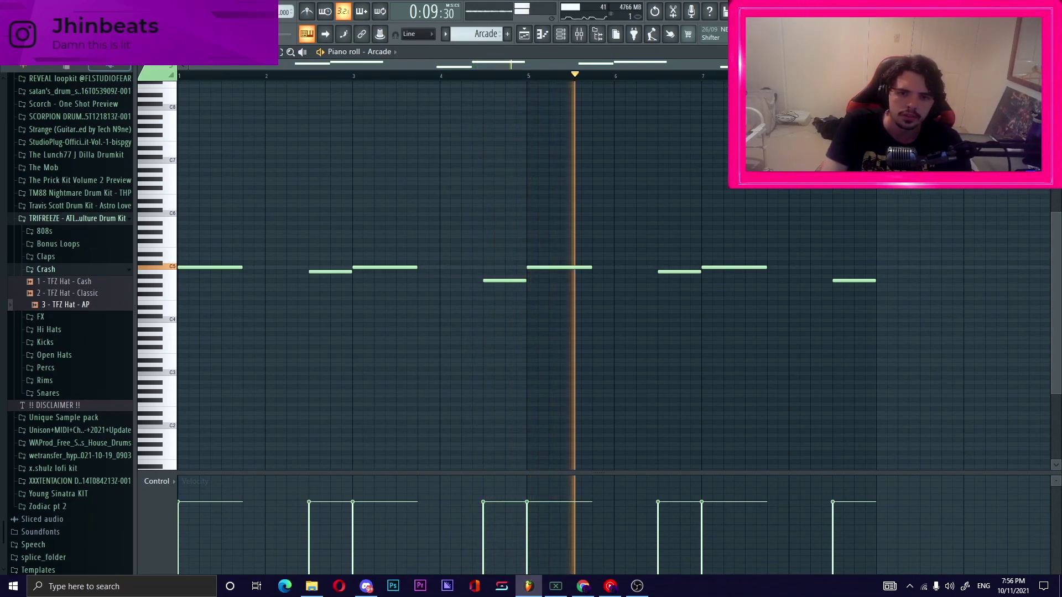
pyautogui.press('space')
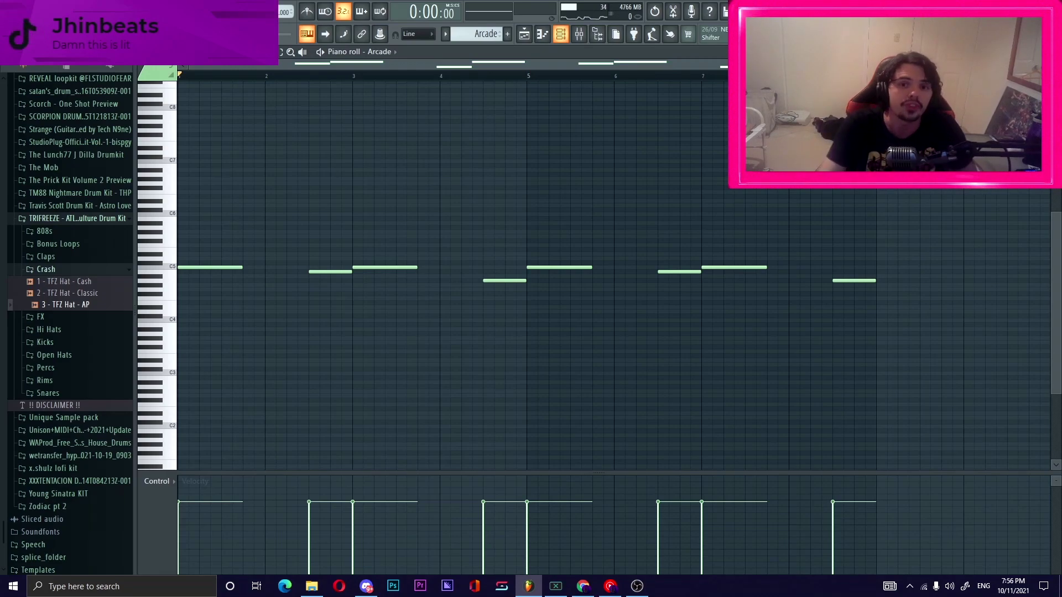
pyautogui.press('F6')
pyautogui.press('F5')
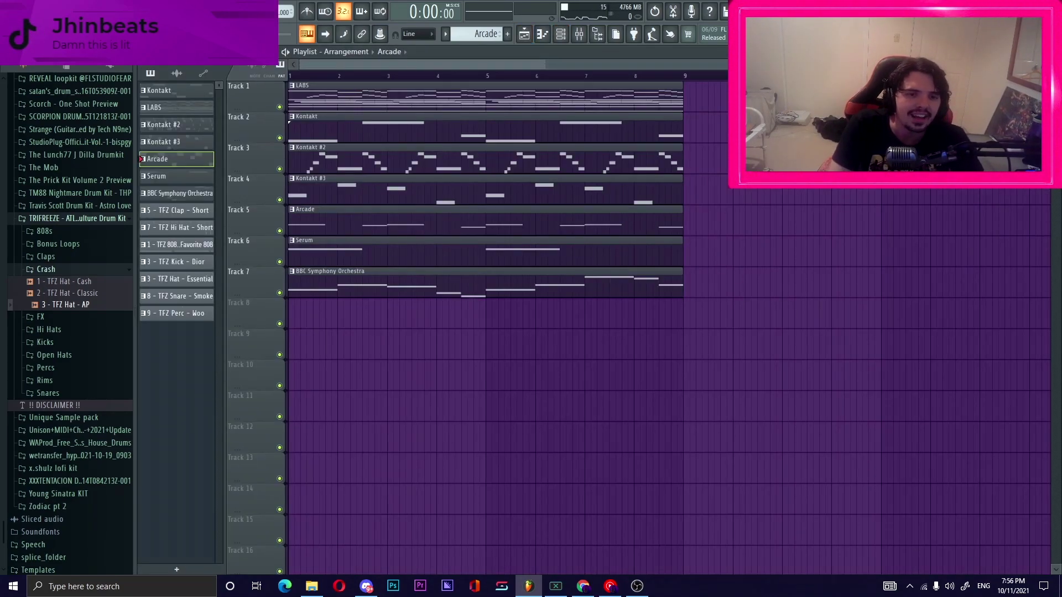
# Step: Select the BBC Symphony Orchestra pattern, show the Gypsy Romantic Violin instrument on the Kontakt #4 channel, and return to the playlist
pyautogui.press('F6')
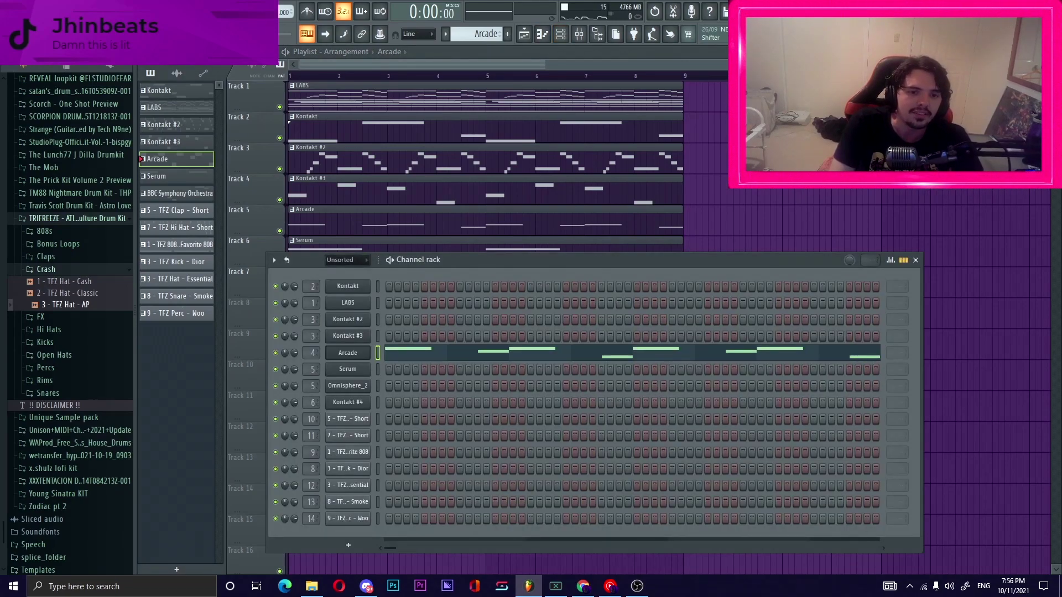
pyautogui.press('Down')
pyautogui.press('Down')
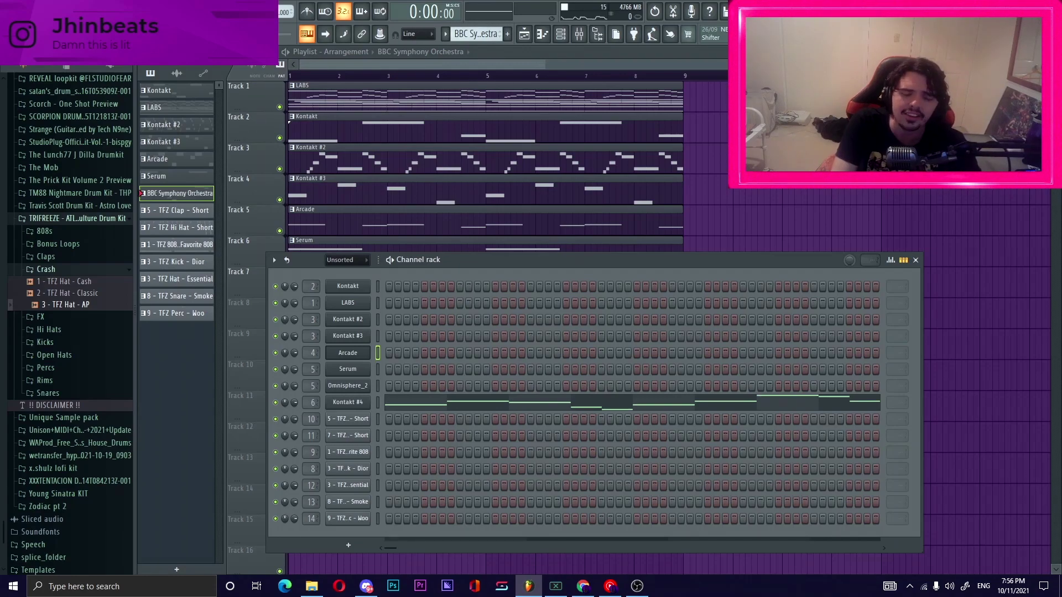
pyautogui.click(347, 403)
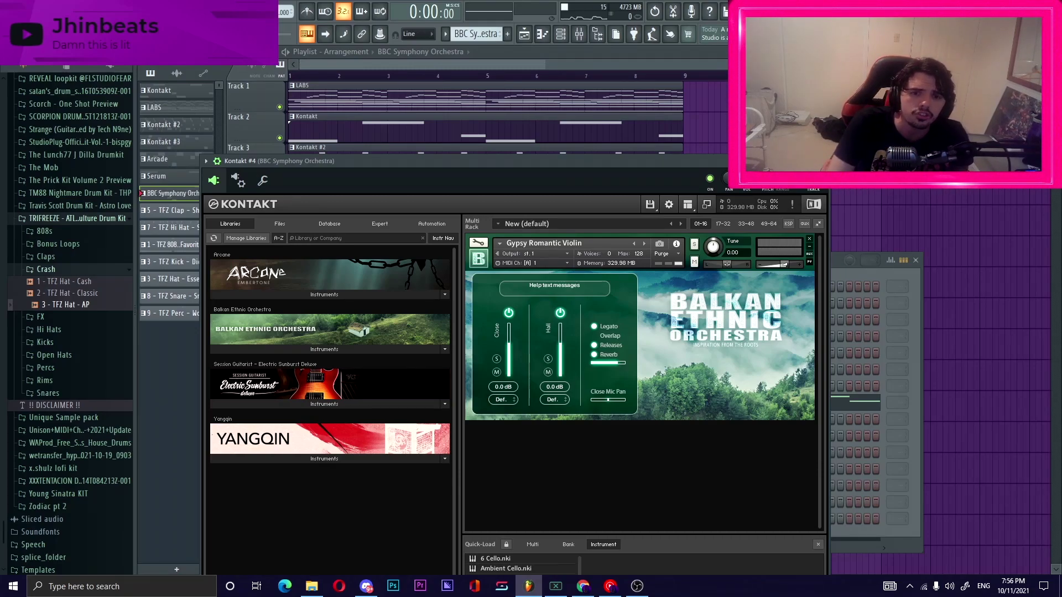
pyautogui.click(524, 35)
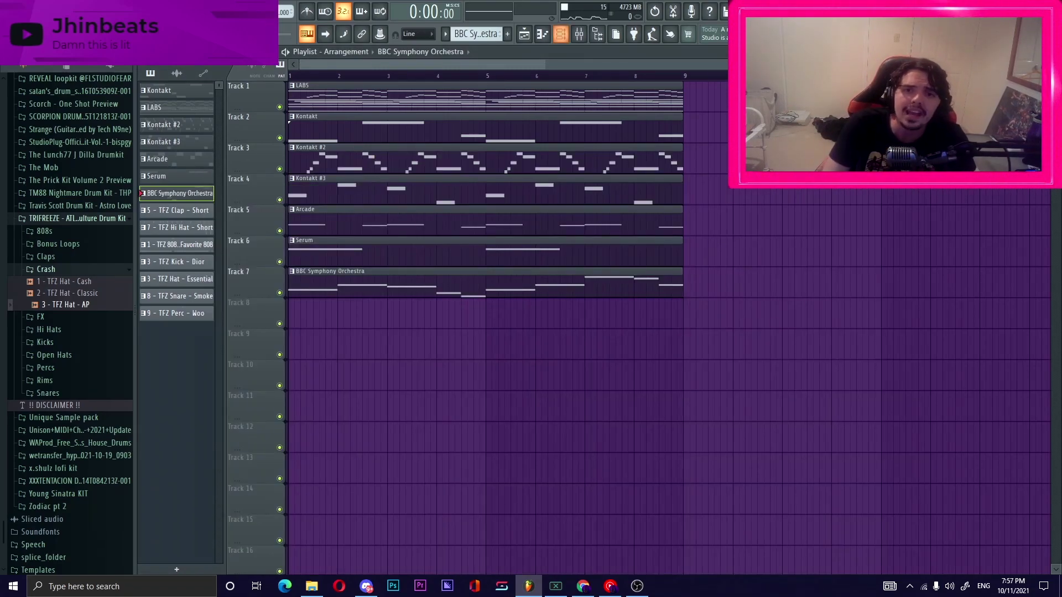
# Step: Display the BBC Symphony Orchestra pattern's Kontakt #4 notes in the piano roll and play them back
pyautogui.click(561, 35)
pyautogui.click(575, 403)
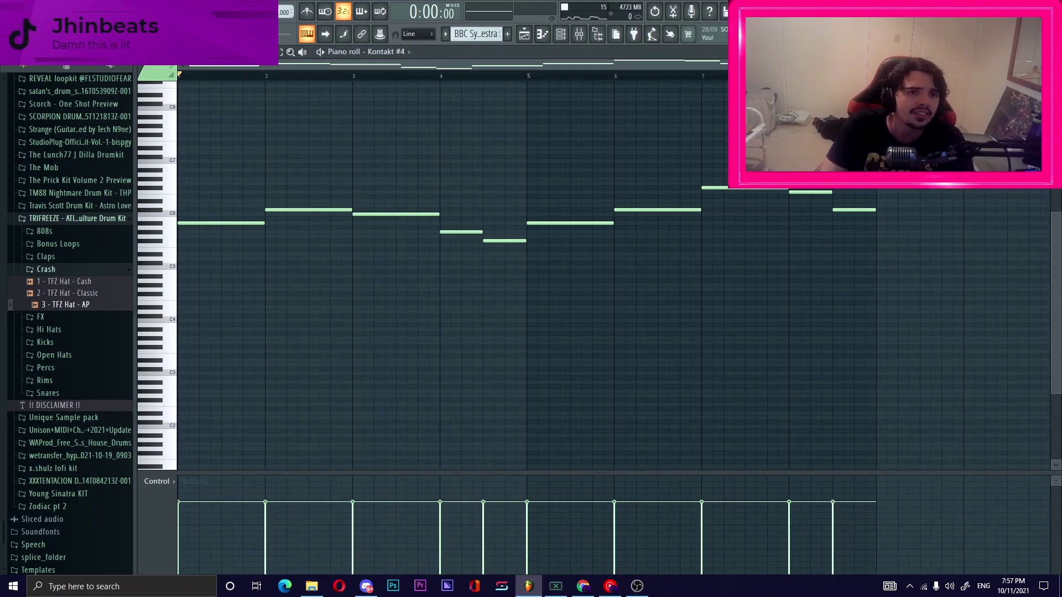
pyautogui.press('space')
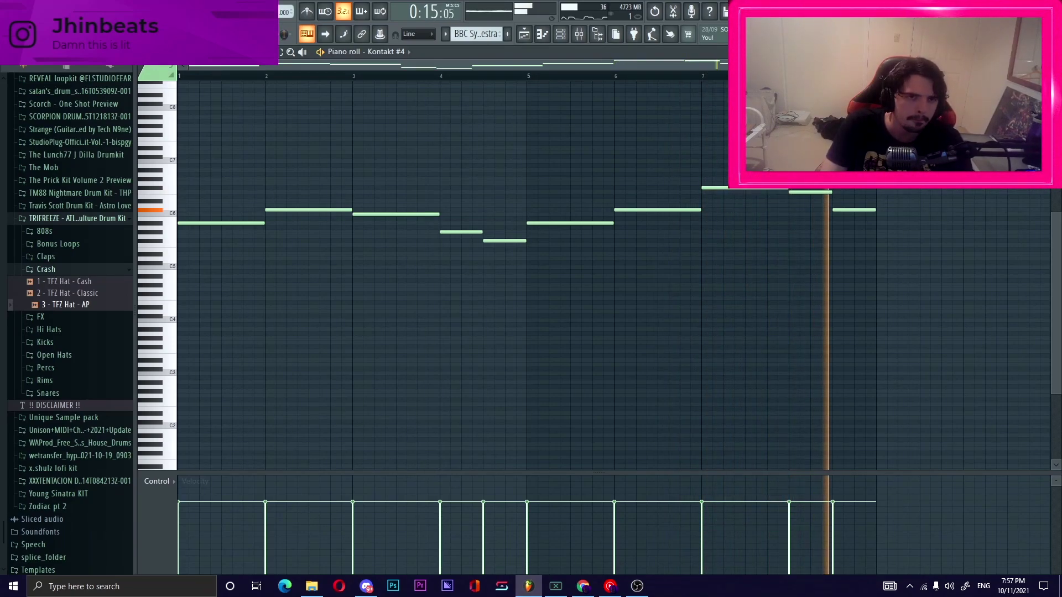
pyautogui.press('space')
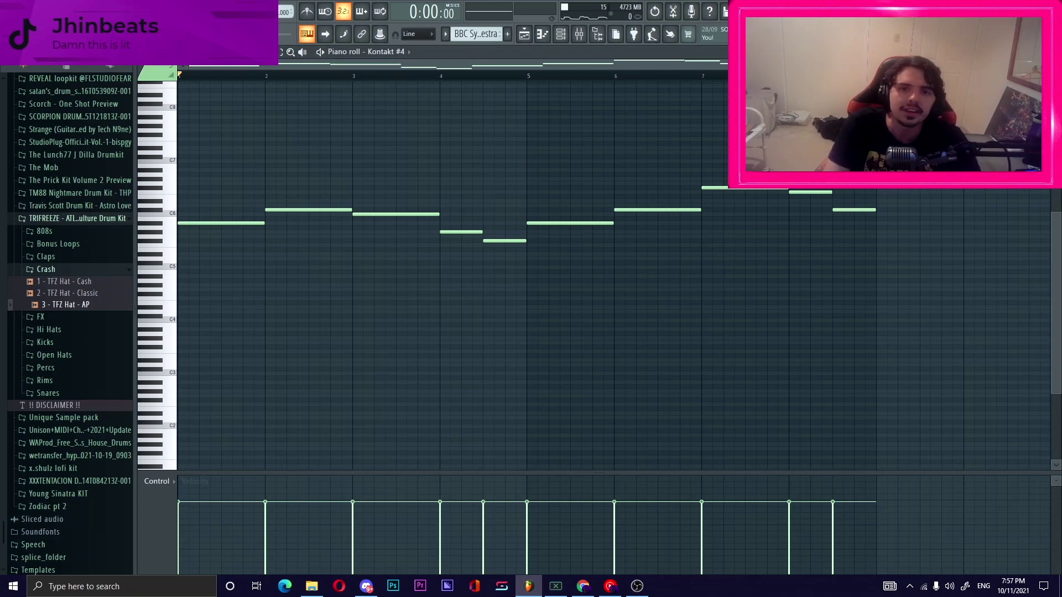
# Step: Switch to the Serum pattern and display the Omnisphere_2 channel's notes in the piano roll
pyautogui.click(561, 34)
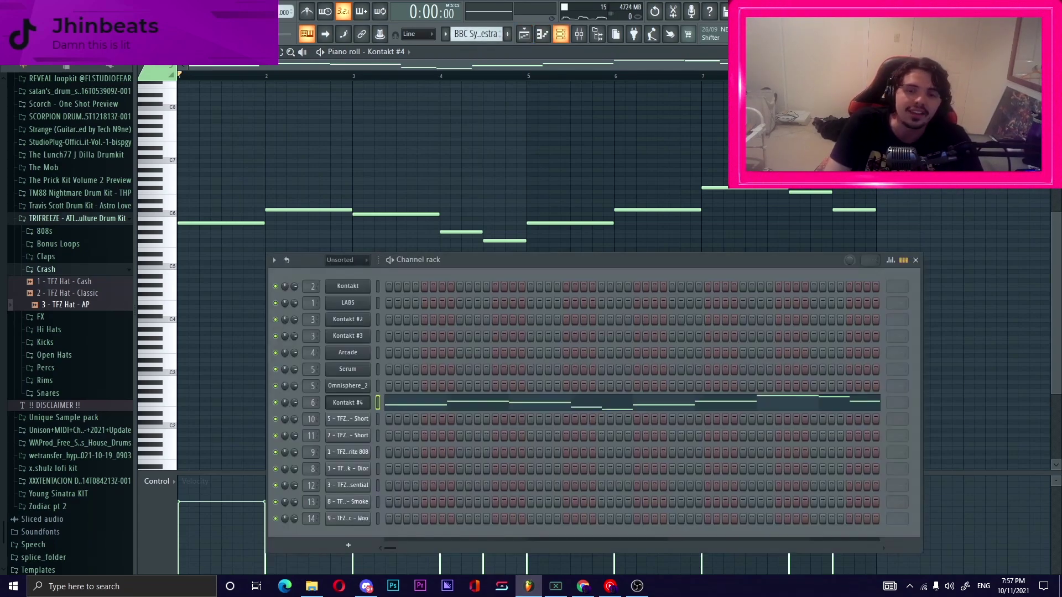
pyautogui.scroll(-1, 476, 34)
pyautogui.scroll(2, 476, 34)
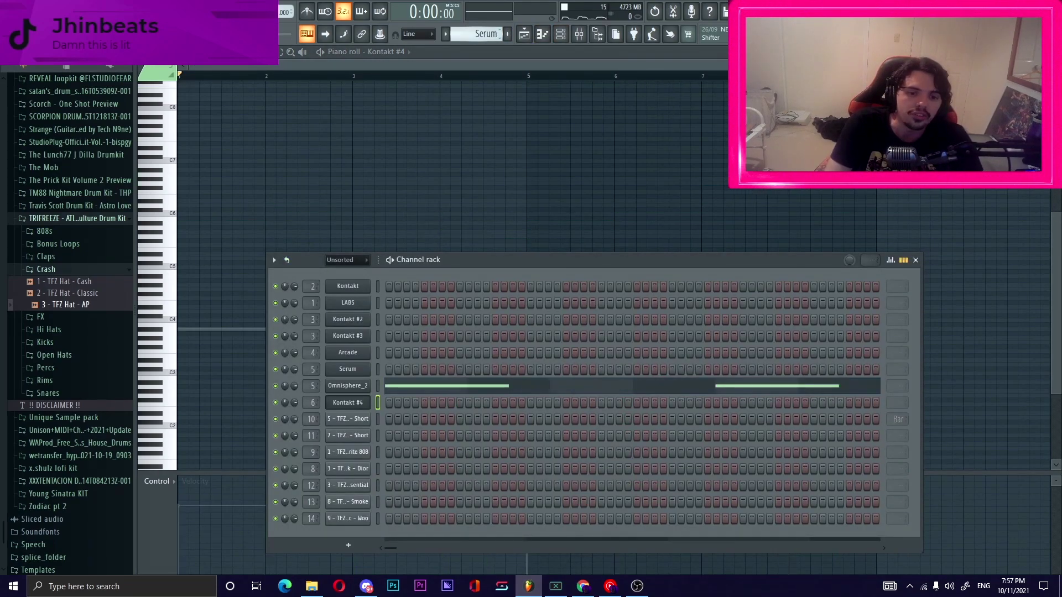
pyautogui.press('F5')
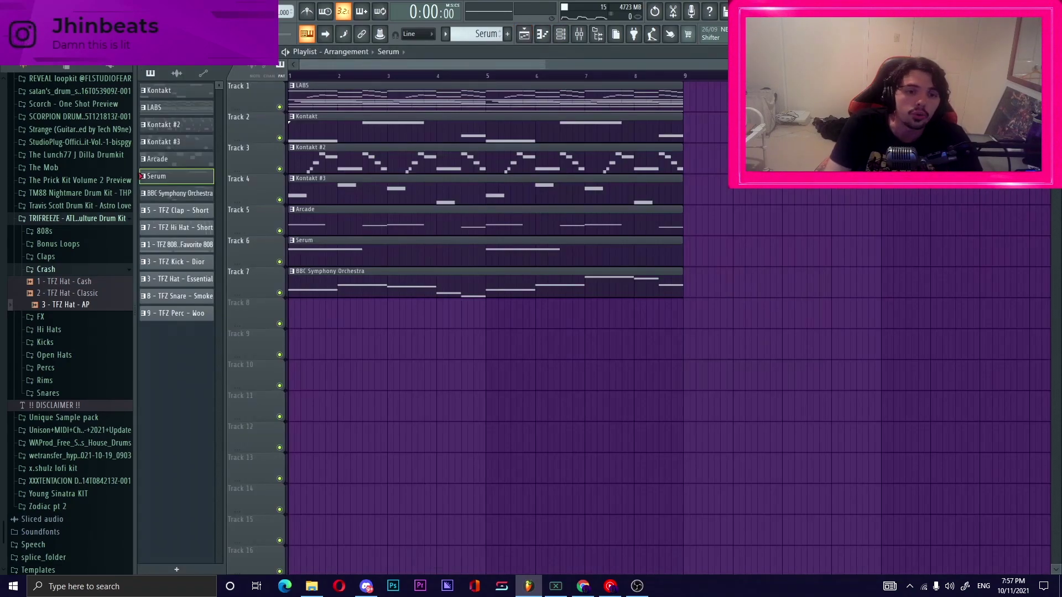
pyautogui.press('F6')
pyautogui.press('F7')
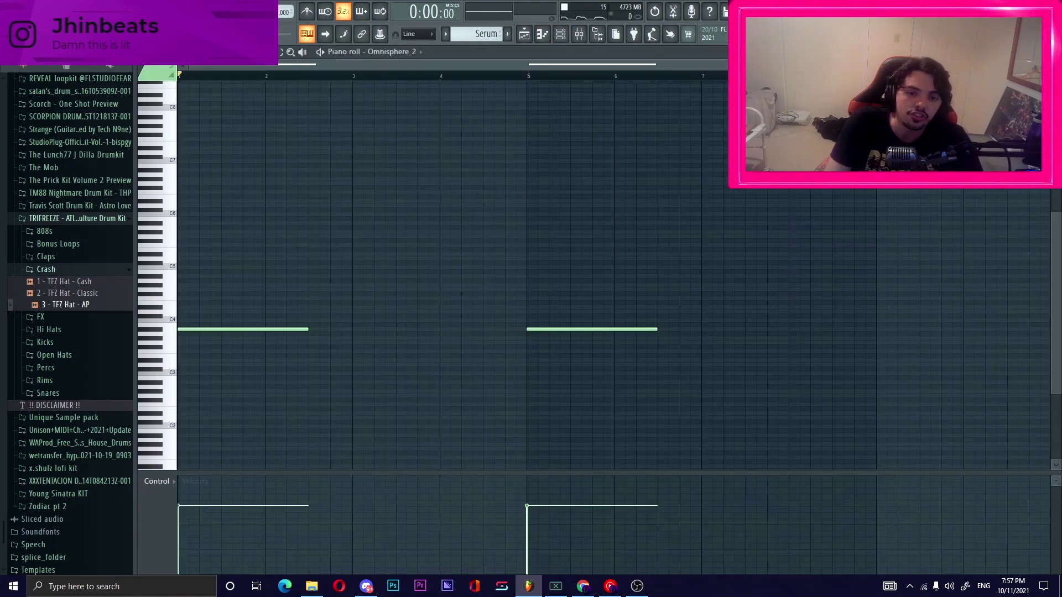
# Step: Bring the Serum pattern's long Omnisphere_2 notes into clear view and play them back
pyautogui.scroll(-1, 608, 276)
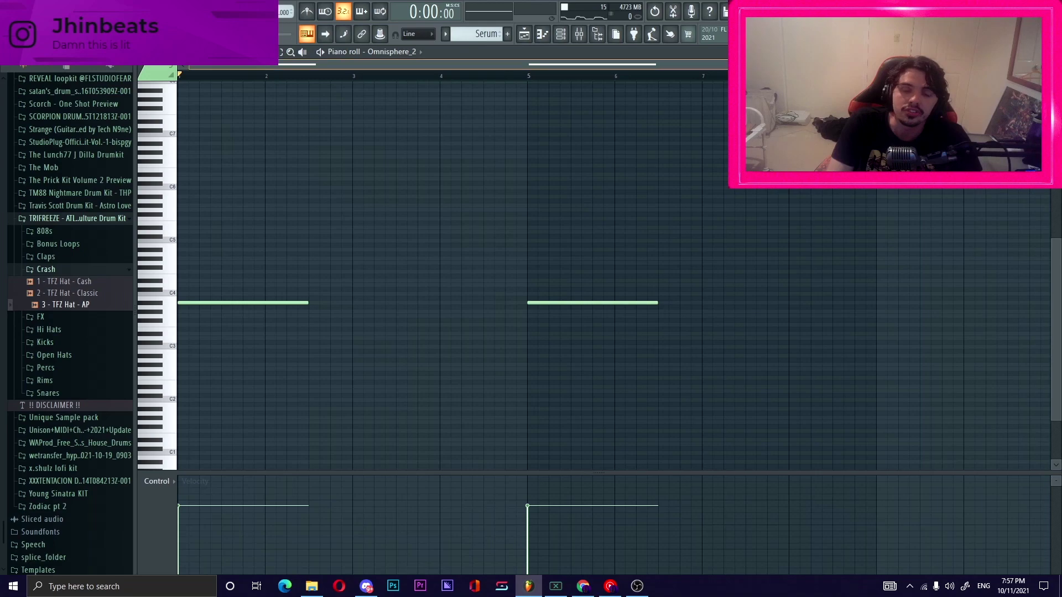
pyautogui.scroll(5, 614, 277)
pyautogui.scroll(-4, 614, 276)
pyautogui.scroll(-1, 614, 276)
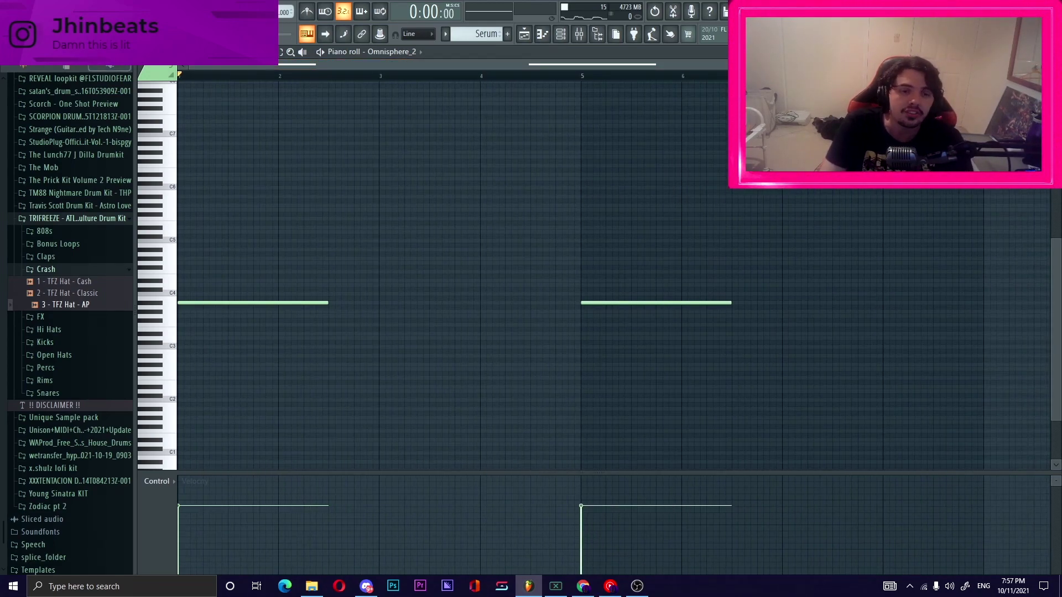
pyautogui.press('space')
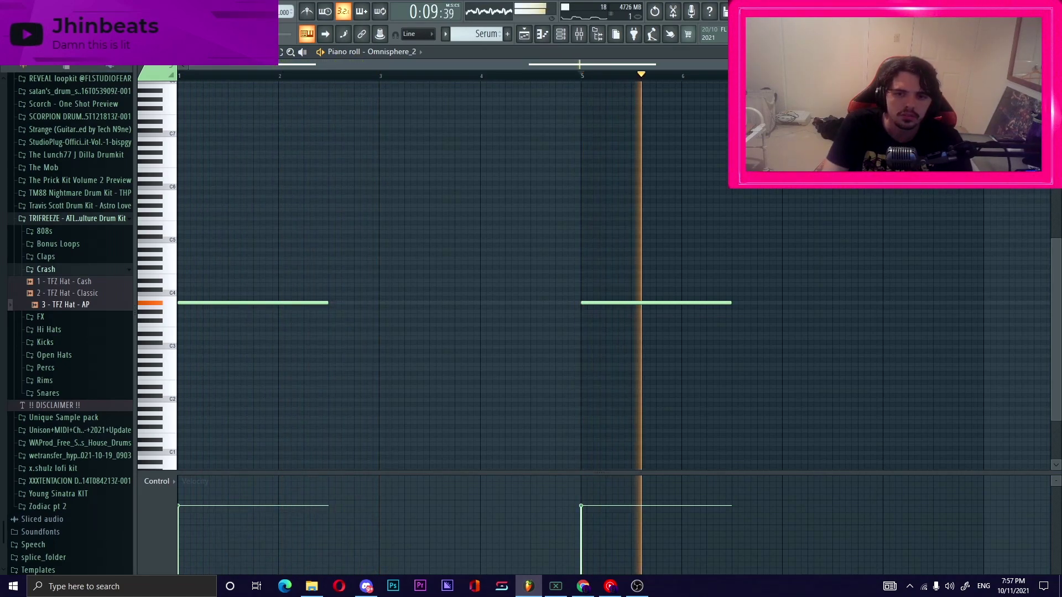
pyautogui.press('space')
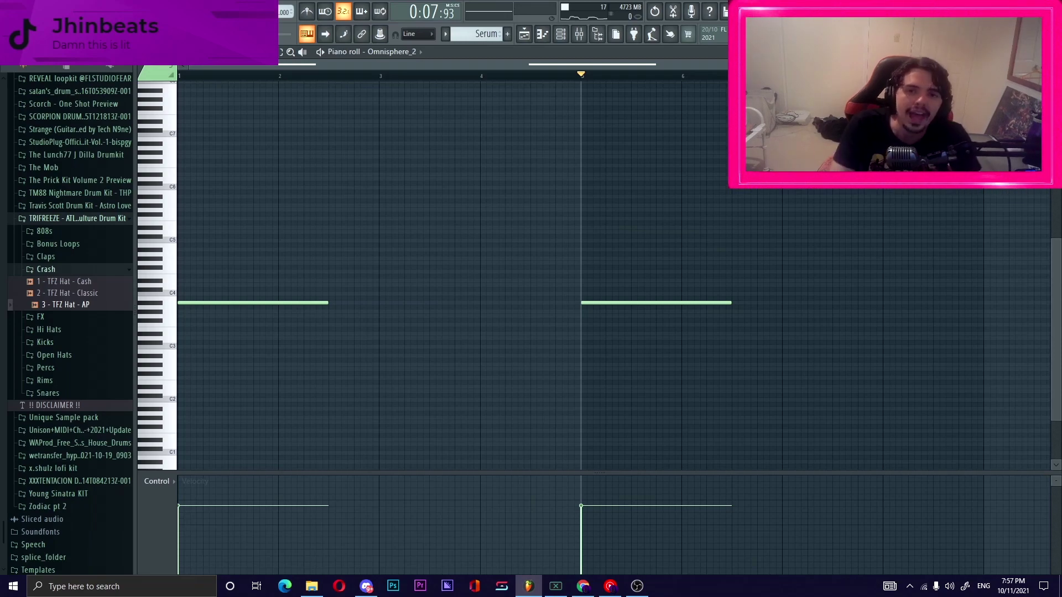
# Step: Open the mixer and examine the levels, panning and routing of the melody tracks, including LABS, Kontakt, Serum and Arcade
pyautogui.press('F9')
pyautogui.click(209, 165)
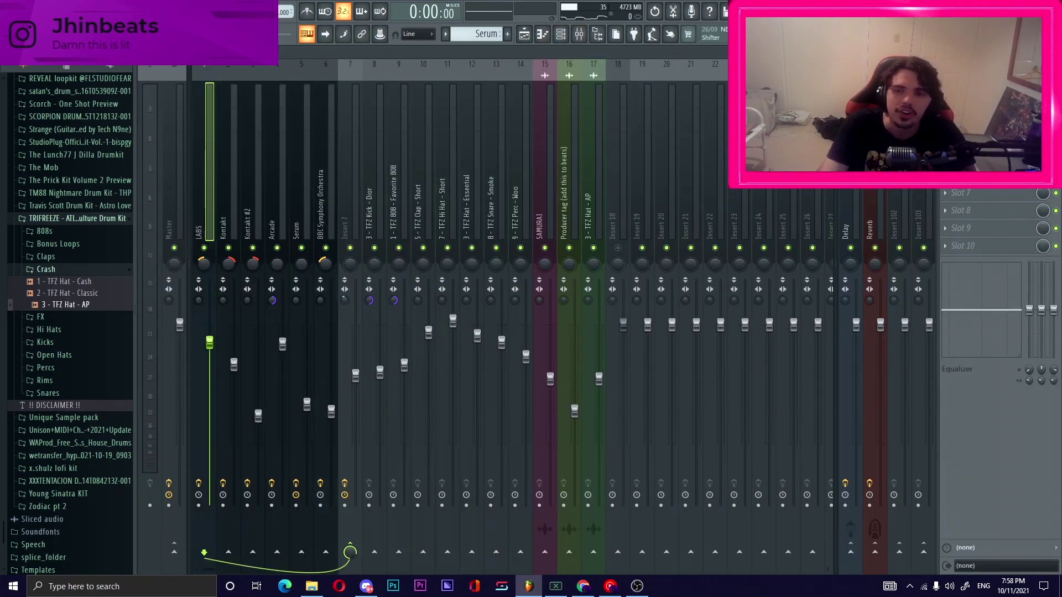
pyautogui.press('Right')
pyautogui.press('Right')
pyautogui.press('Right')
pyautogui.press('Right')
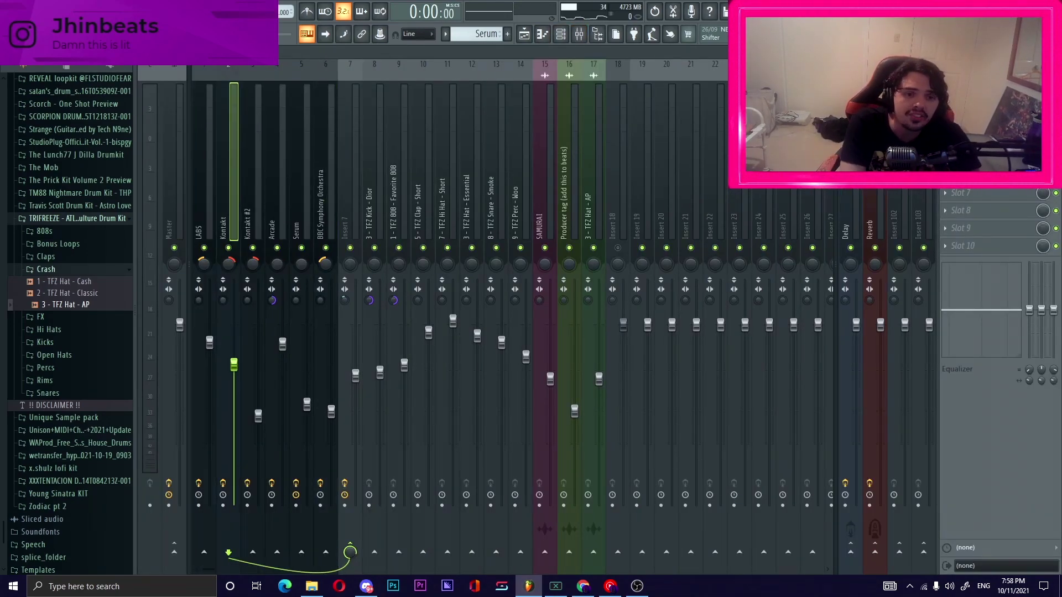
pyautogui.press('Right')
pyautogui.press('Left')
pyautogui.press('Left')
pyautogui.press('Right')
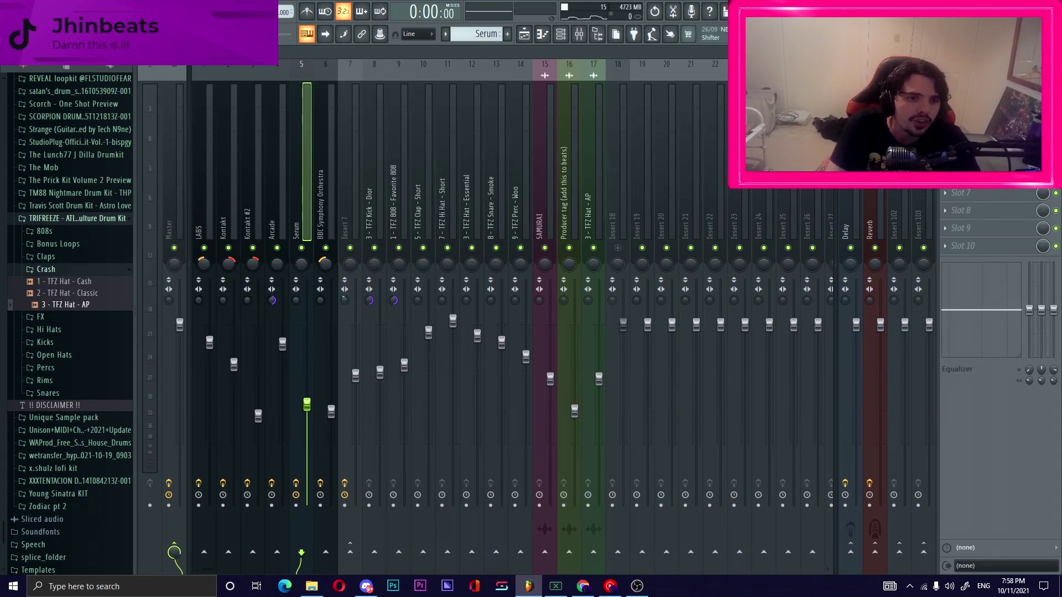
pyautogui.click(282, 166)
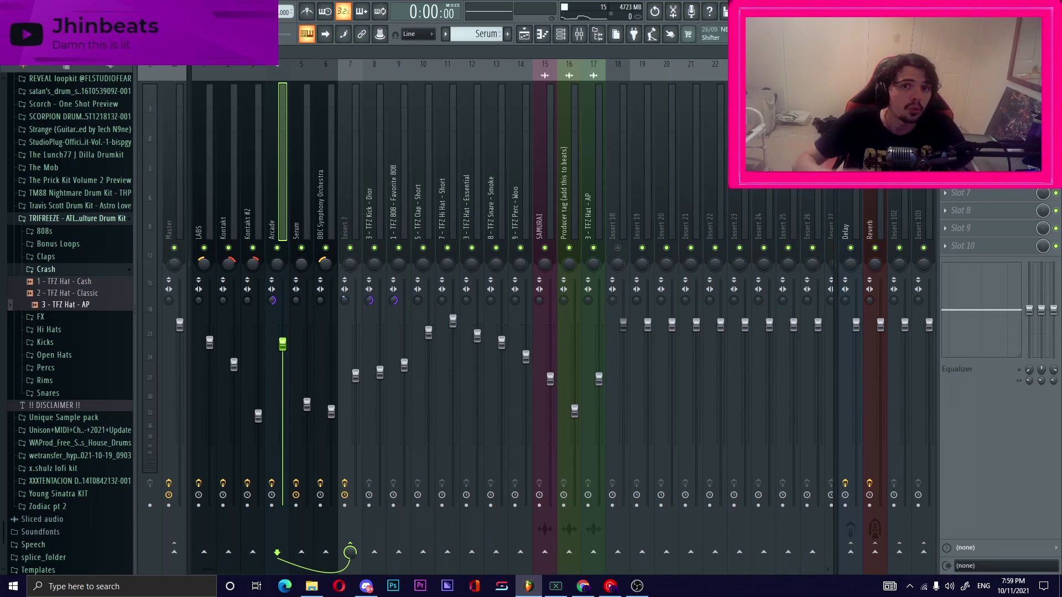
# Step: Select mixer track Insert 7 and show its RC-20 Retro Color effect with the vintage preset, then close the plugin
pyautogui.click(347, 188)
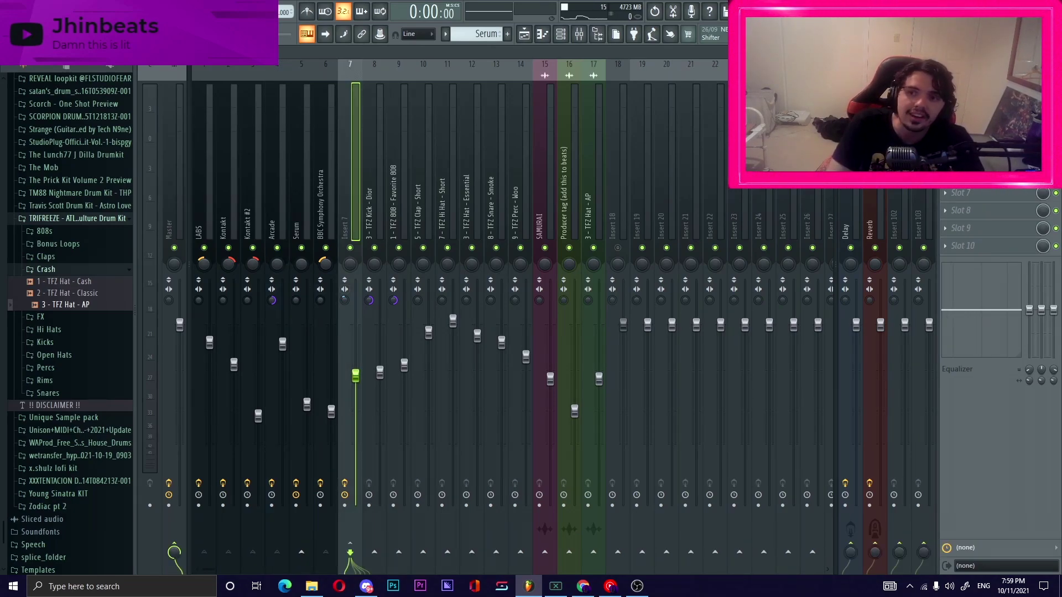
pyautogui.click(979, 86)
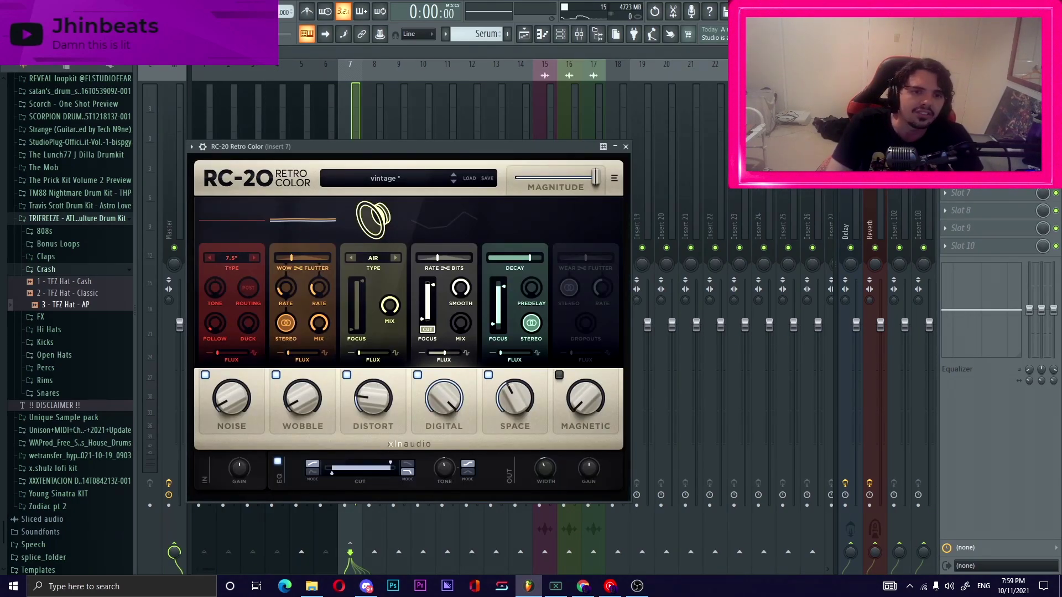
pyautogui.moveTo(409, 147); pyautogui.dragTo(434, 74)
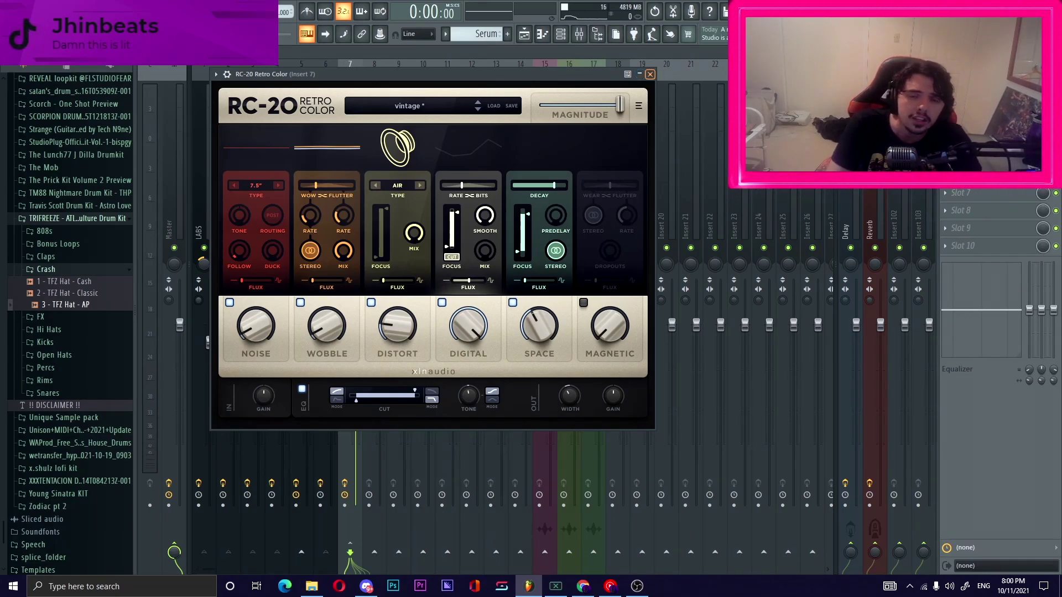
pyautogui.click(650, 74)
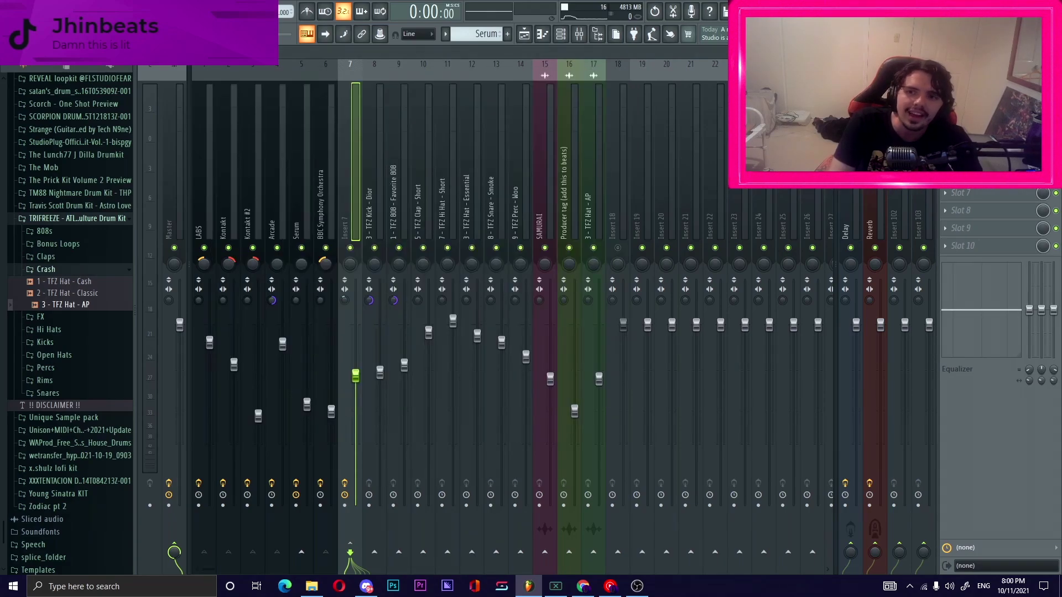
# Step: Show the FabFilter Pro-Q 3 equalizer curve on Insert 7, close it and return to the playlist arrangement
pyautogui.click(979, 104)
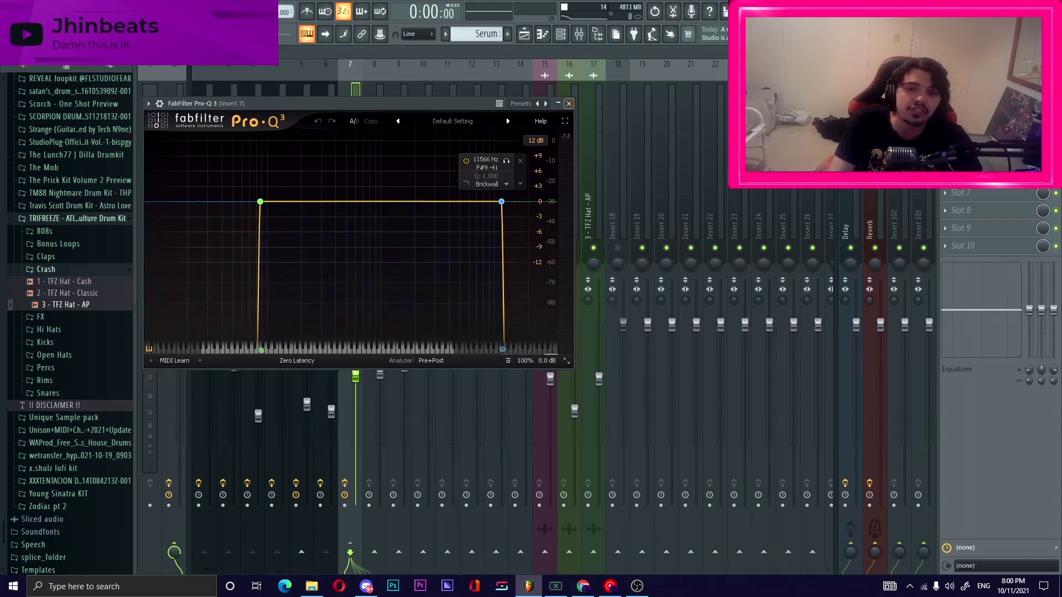
pyautogui.click(568, 104)
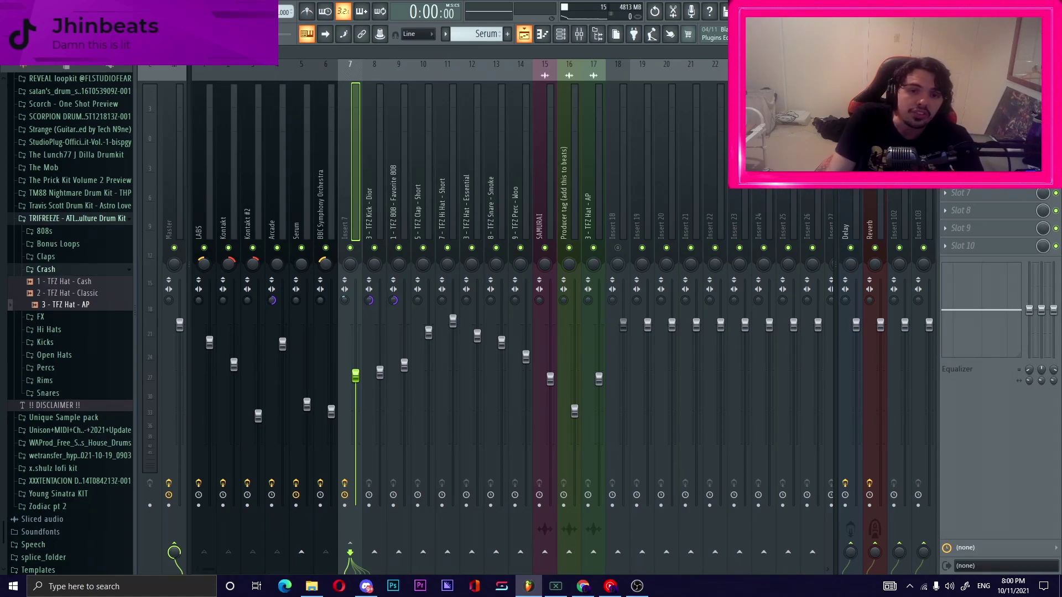
pyautogui.click(524, 34)
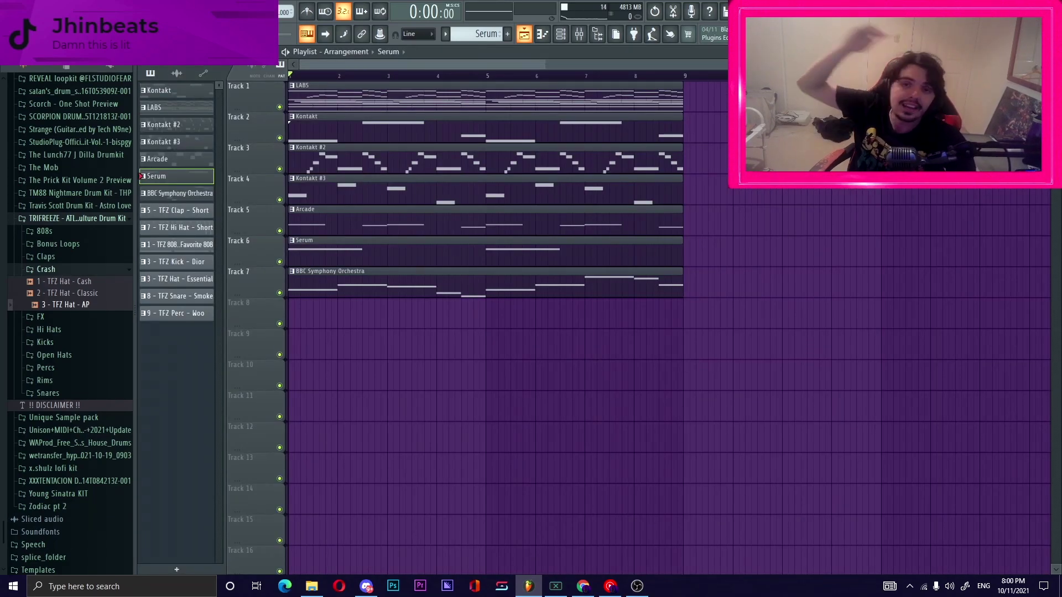